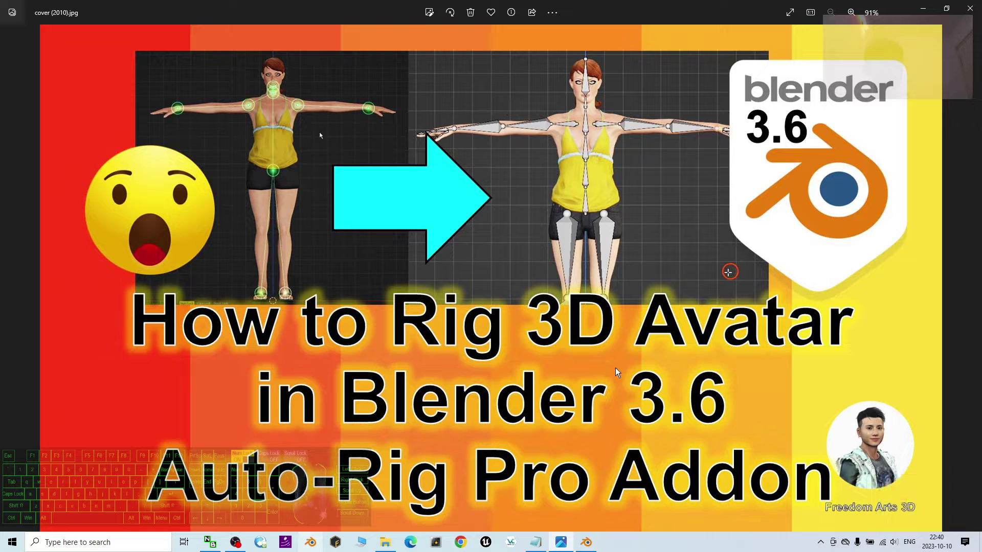
# Minimize the cover picture and switch to the Blender window containing the avatar
pyautogui.click(283, 417)
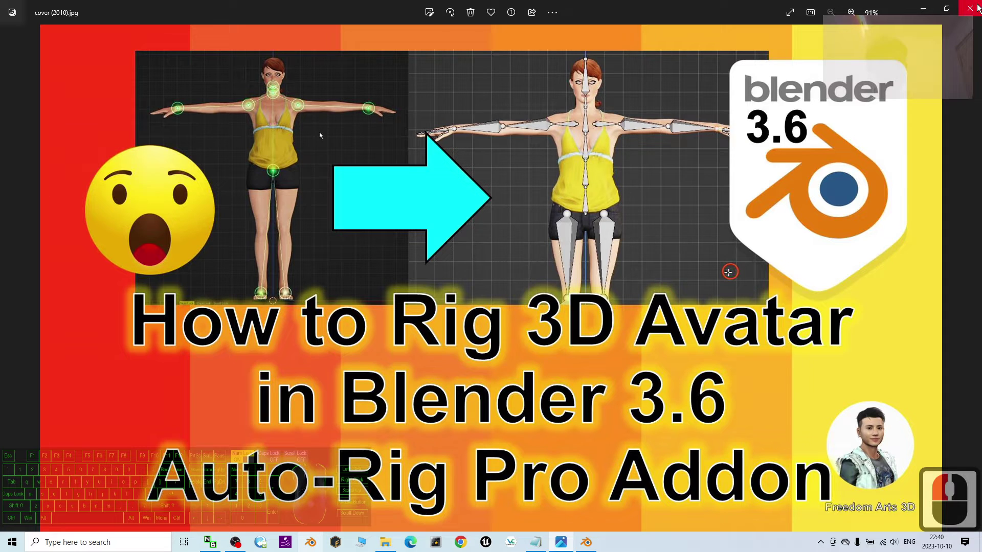
pyautogui.click(923, 9)
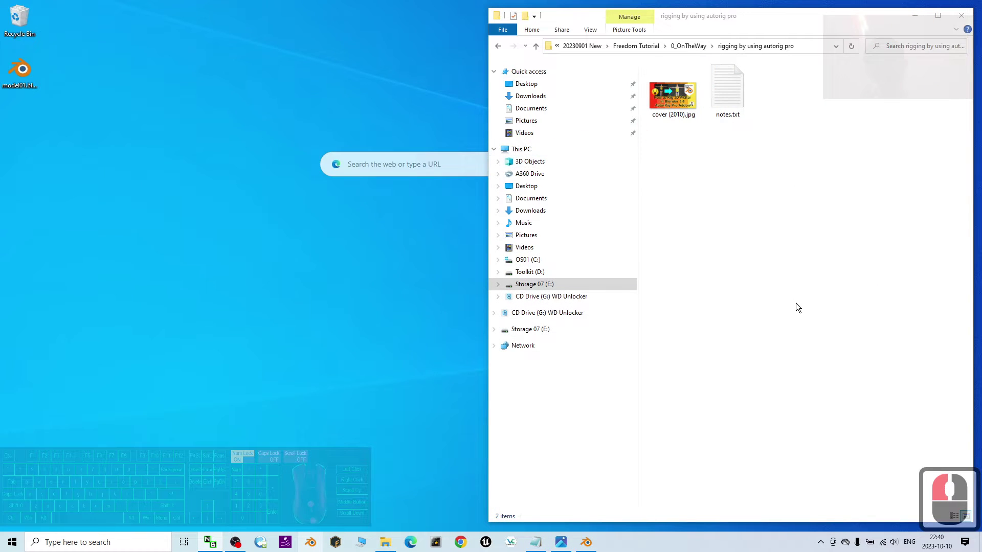
pyautogui.click(586, 542)
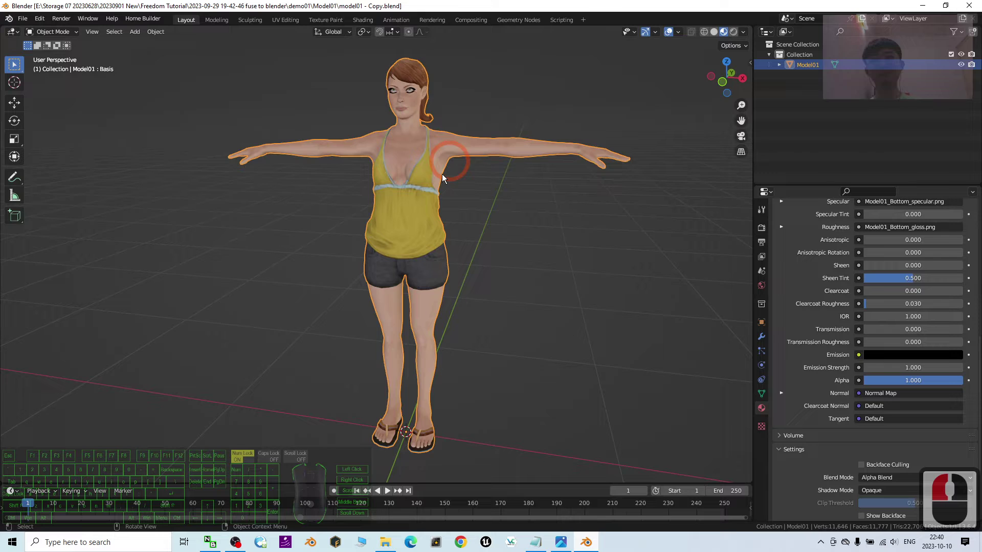
# Examine the avatar from several angles in wireframe, solid and material preview shading
pyautogui.moveTo(442, 174); pyautogui.dragTo(100, 10, button='middle')
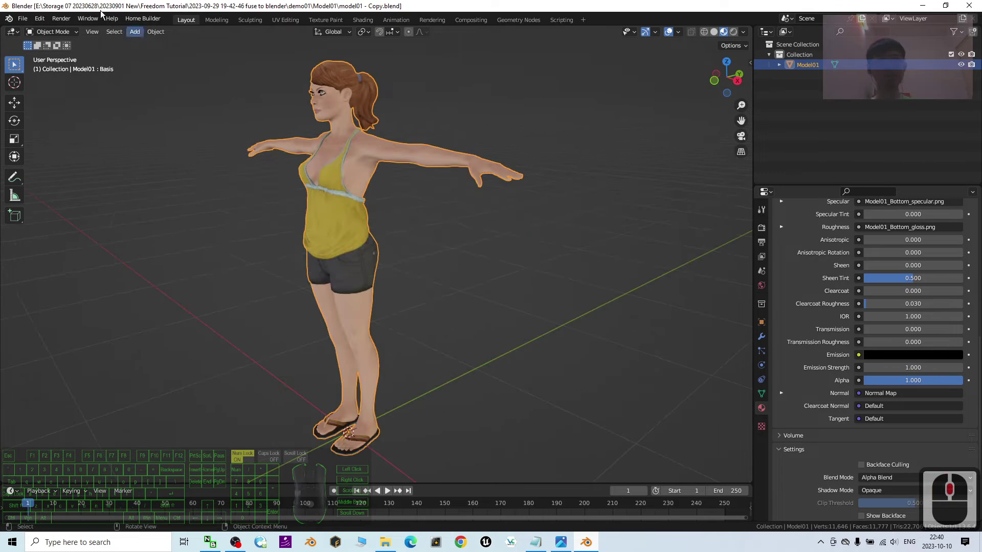
pyautogui.moveTo(425, 280); pyautogui.dragTo(413, 94, button='middle')
pyautogui.scroll(2, 494, 133)
pyautogui.scroll(-5, 494, 133)
pyautogui.click(683, 33)
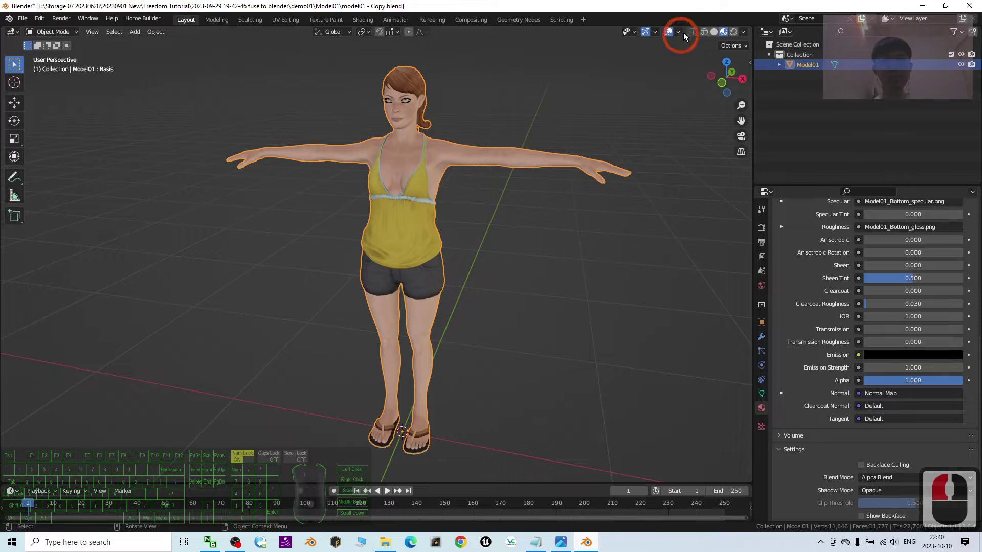
pyautogui.click(704, 32)
pyautogui.moveTo(471, 307)
pyautogui.mouseDown(button='middle')
pyautogui.moveTo(534, 96)
pyautogui.moveTo(569, 156)
pyautogui.moveTo(513, 188)
pyautogui.moveTo(439, 177)
pyautogui.mouseUp(button='middle')
pyautogui.scroll(5, 570, 157)
pyautogui.scroll(-5, 569, 157)
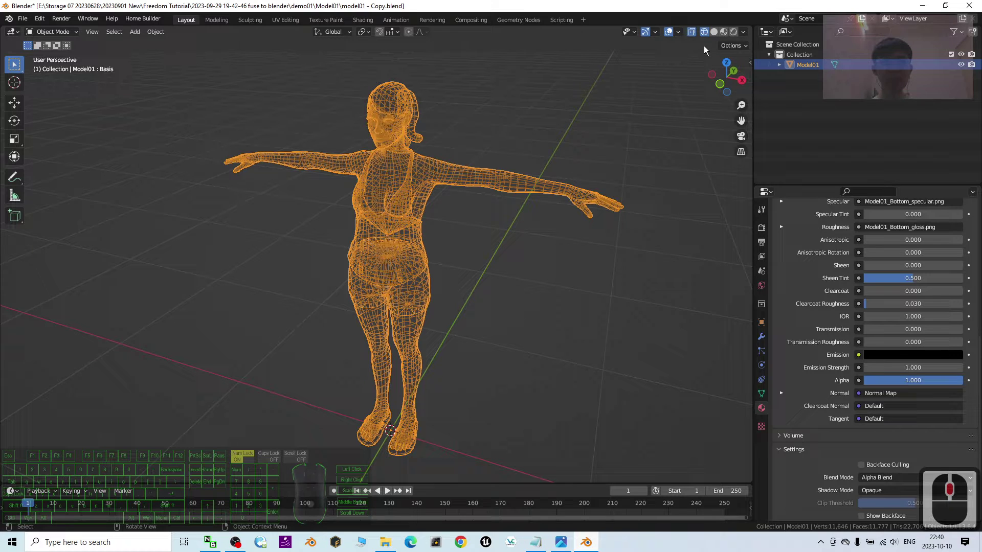
pyautogui.click(714, 32)
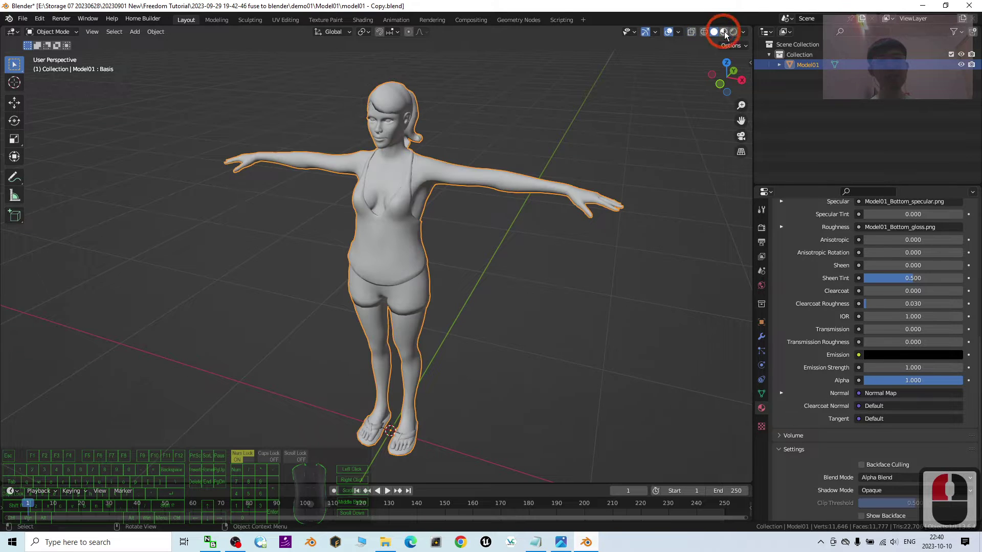
pyautogui.click(723, 32)
pyautogui.scroll(2, 372, 153)
pyautogui.scroll(-2, 431, 149)
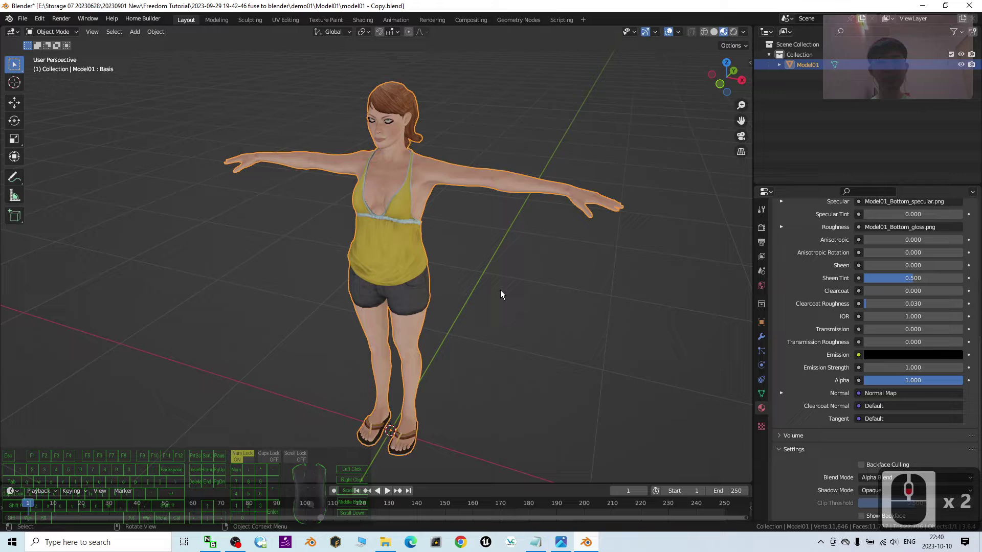
pyautogui.moveTo(500, 290); pyautogui.dragTo(533, 280, button='middle')
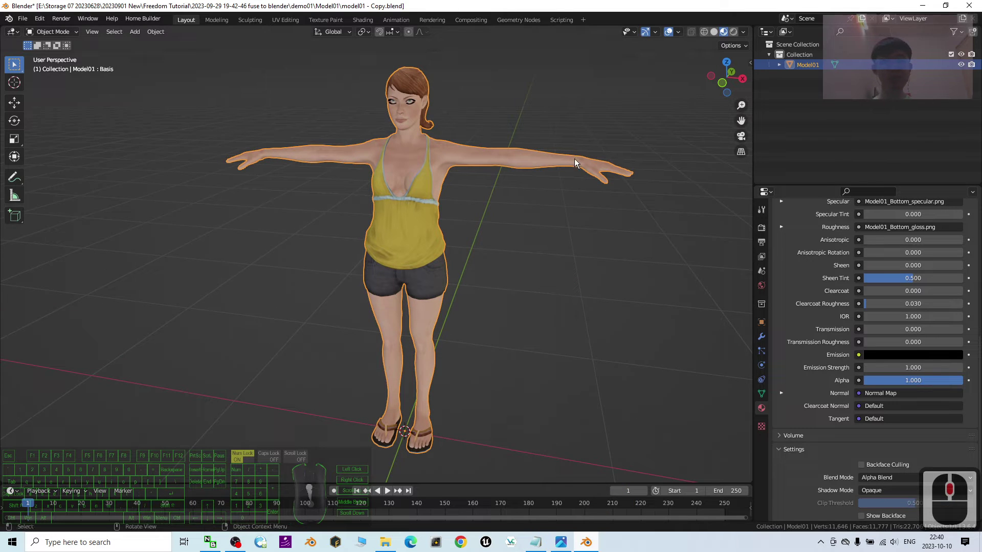
# Switch to notes.txt in Notepad, look up the Auto-Rig Pro product link, and minimize the notes
pyautogui.click(537, 543)
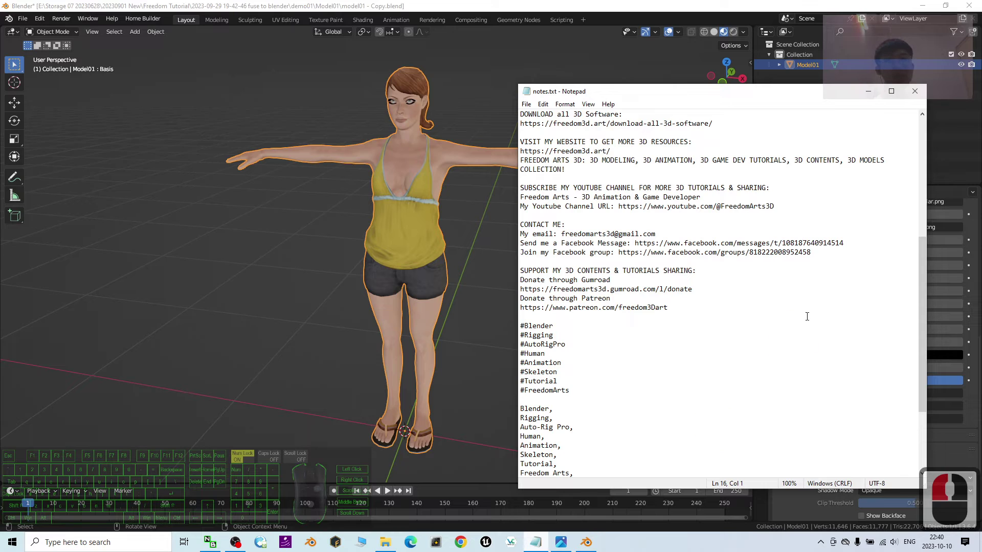
pyautogui.scroll(19, 786, 334)
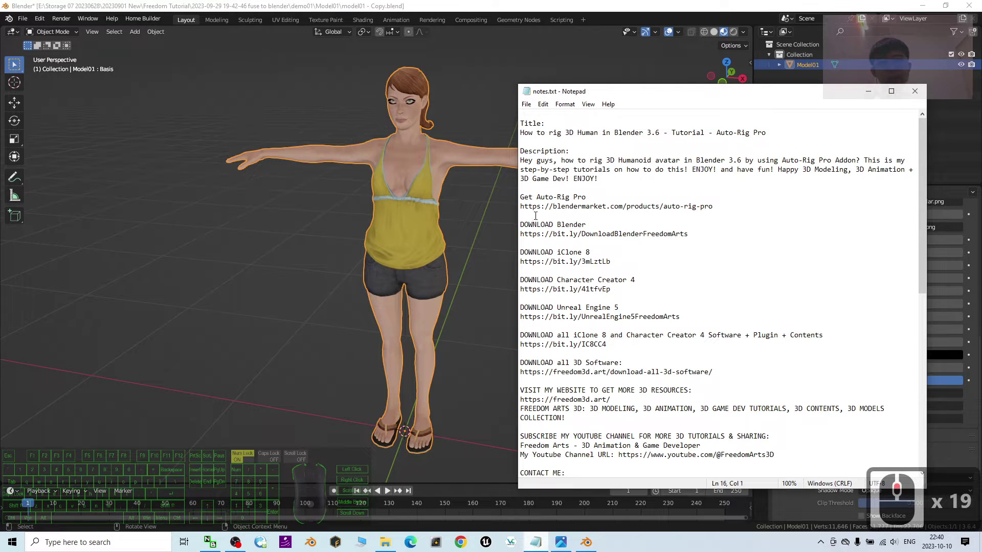
pyautogui.moveTo(520, 196)
pyautogui.mouseDown()
pyautogui.moveTo(587, 207)
pyautogui.moveTo(719, 198)
pyautogui.moveTo(500, 209)
pyautogui.moveTo(508, 206)
pyautogui.mouseUp()
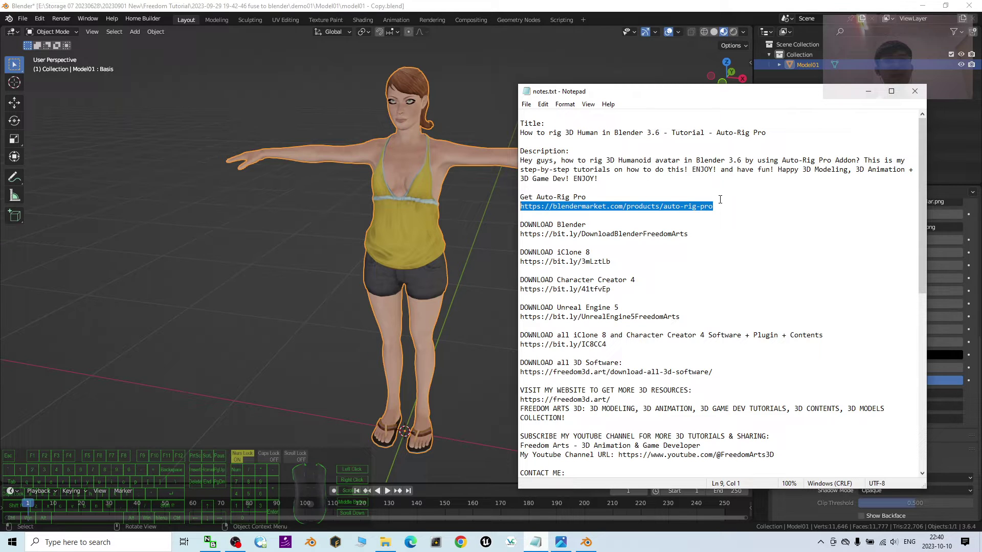
pyautogui.click(743, 207)
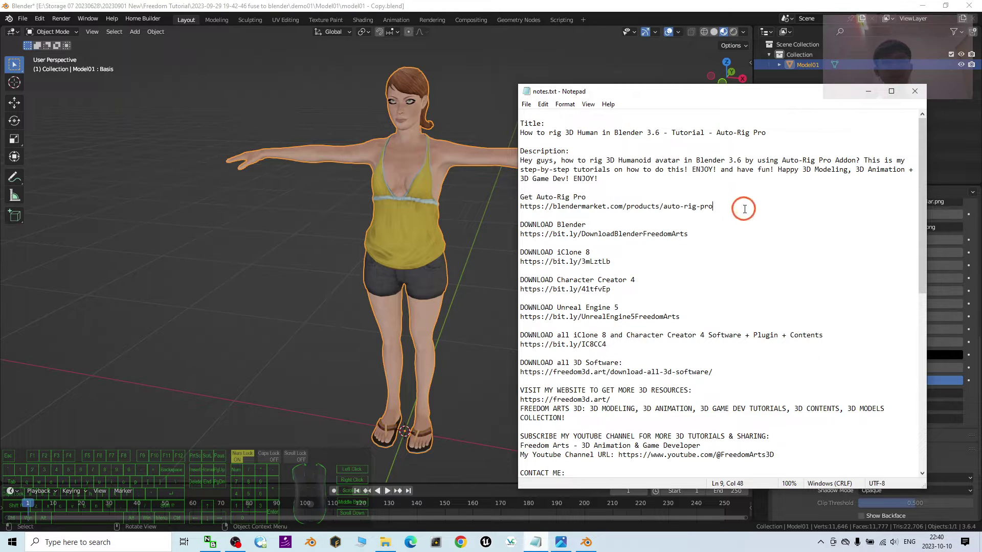
pyautogui.click(869, 92)
# Deselect the avatar and show the Auto-Rig Pro tools beside the 3D viewport
pyautogui.moveTo(585, 302)
pyautogui.mouseDown(button='middle')
pyautogui.moveTo(642, 306)
pyautogui.moveTo(580, 293)
pyautogui.mouseUp(button='middle')
pyautogui.click(579, 294)
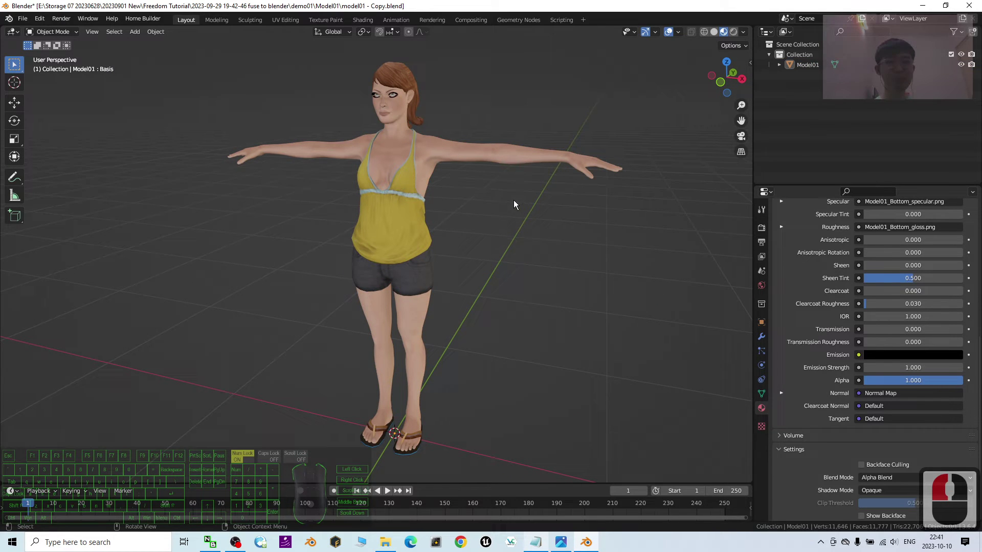
pyautogui.press('n')
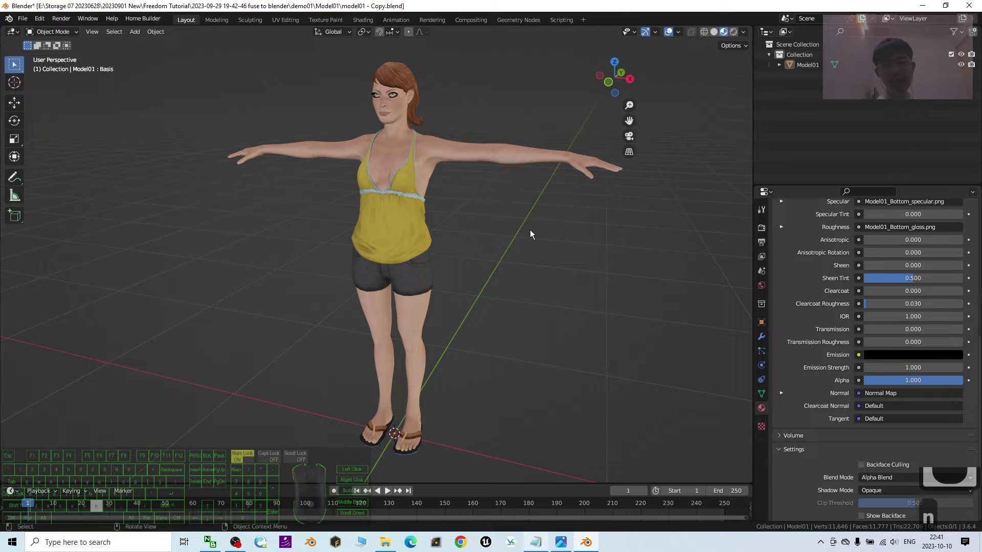
pyautogui.press('n')
pyautogui.press('n')
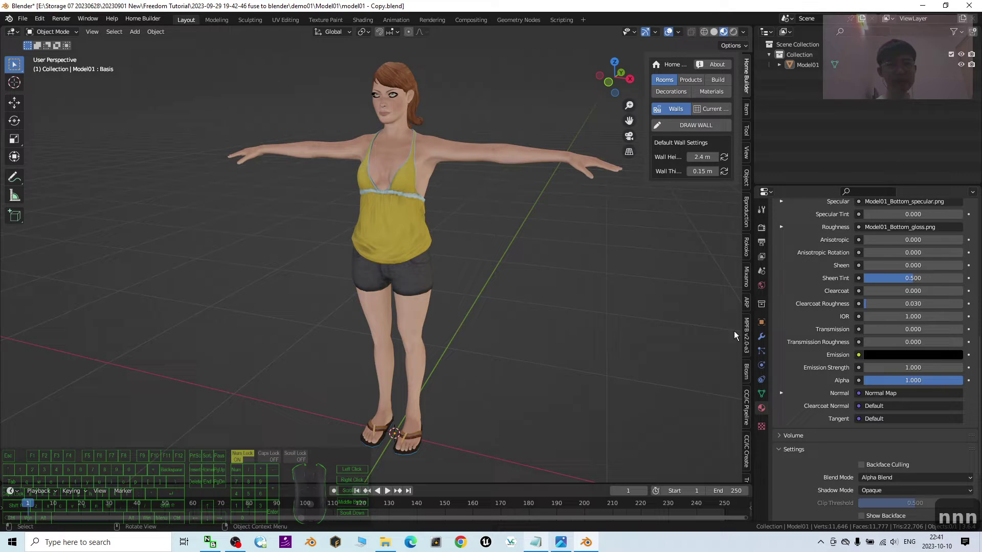
pyautogui.click(747, 303)
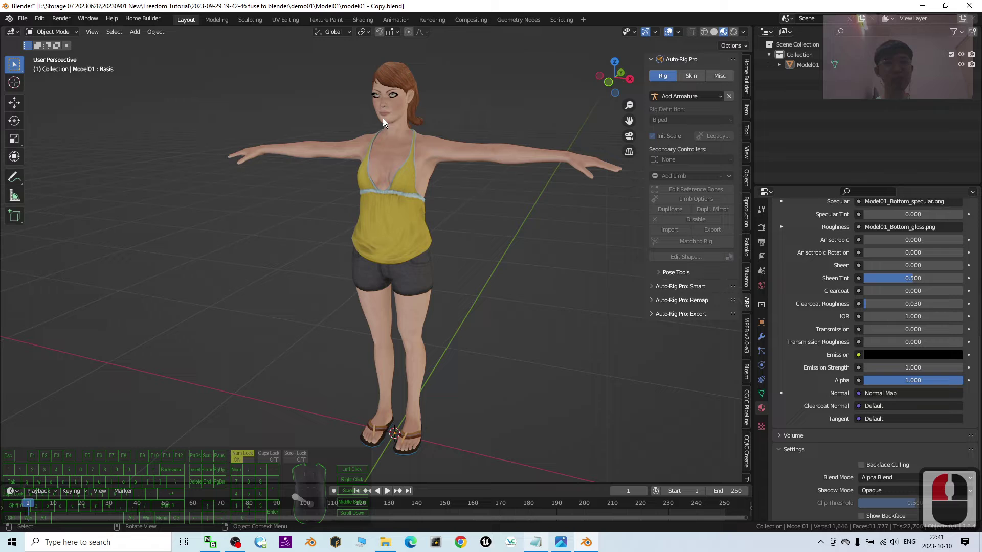
# Select the avatar mesh and start Auto-Rig Pro Smart marker placement with the Full Body option
pyautogui.click(452, 168)
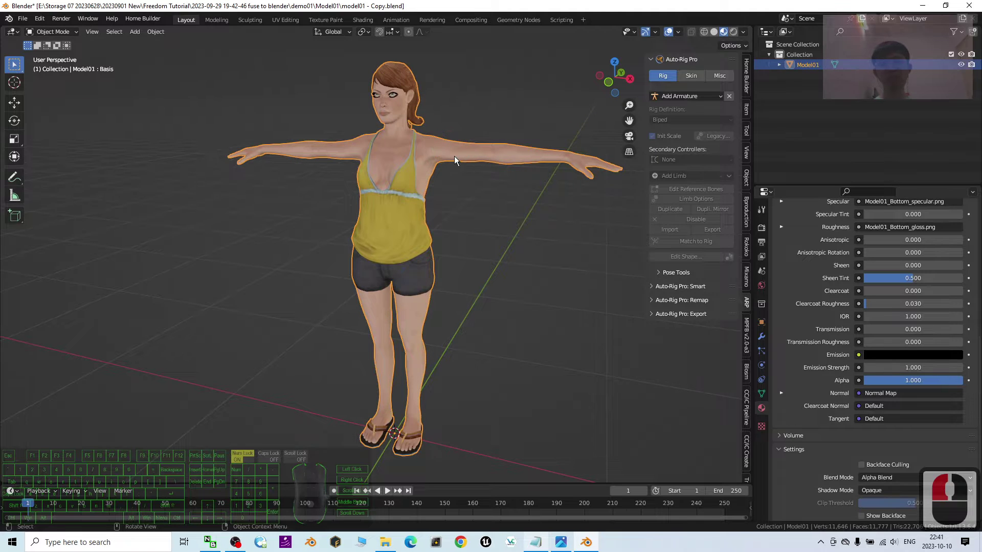
pyautogui.moveTo(454, 155)
pyautogui.mouseDown(button='middle')
pyautogui.moveTo(477, 156)
pyautogui.moveTo(455, 158)
pyautogui.mouseUp(button='middle')
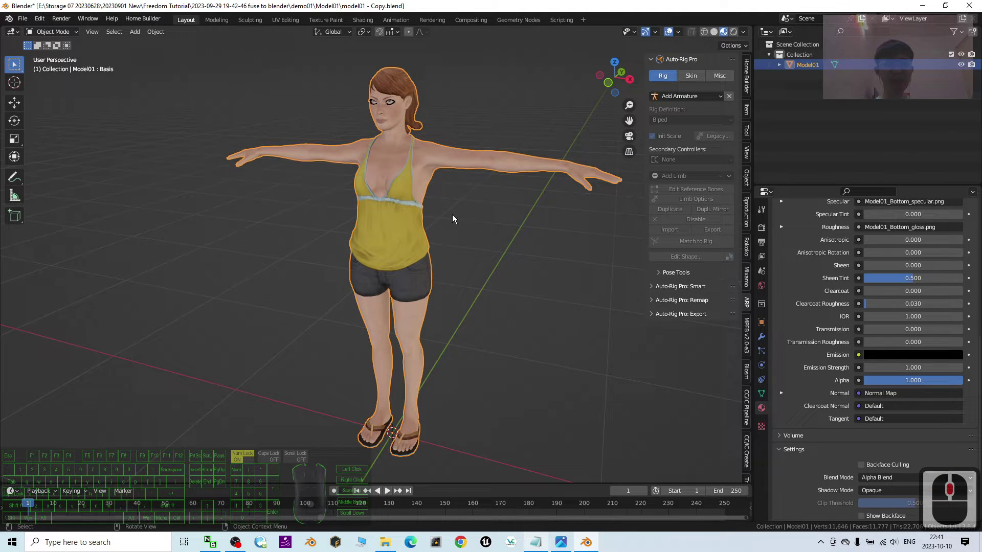
pyautogui.moveTo(452, 214); pyautogui.dragTo(516, 208, button='middle')
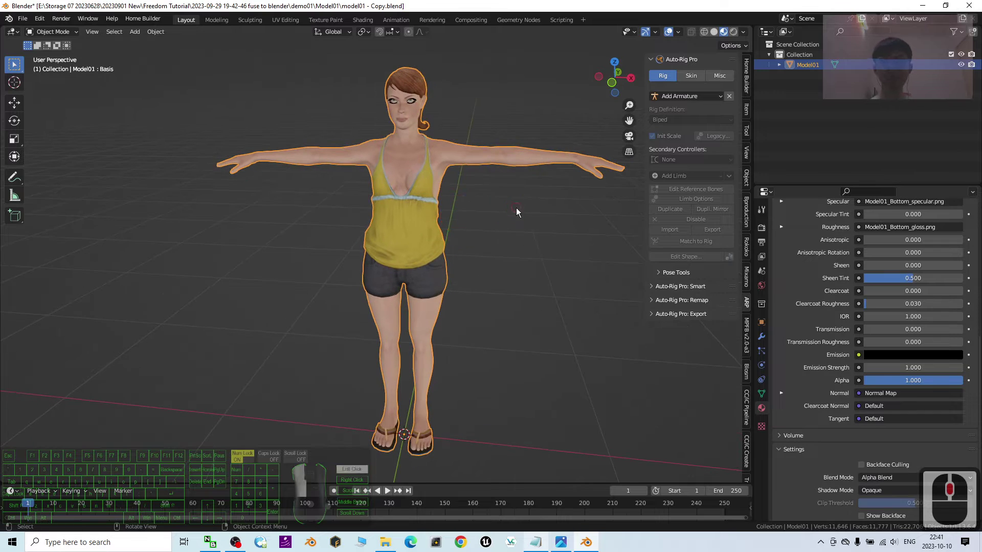
pyautogui.click(483, 165)
pyautogui.click(448, 154)
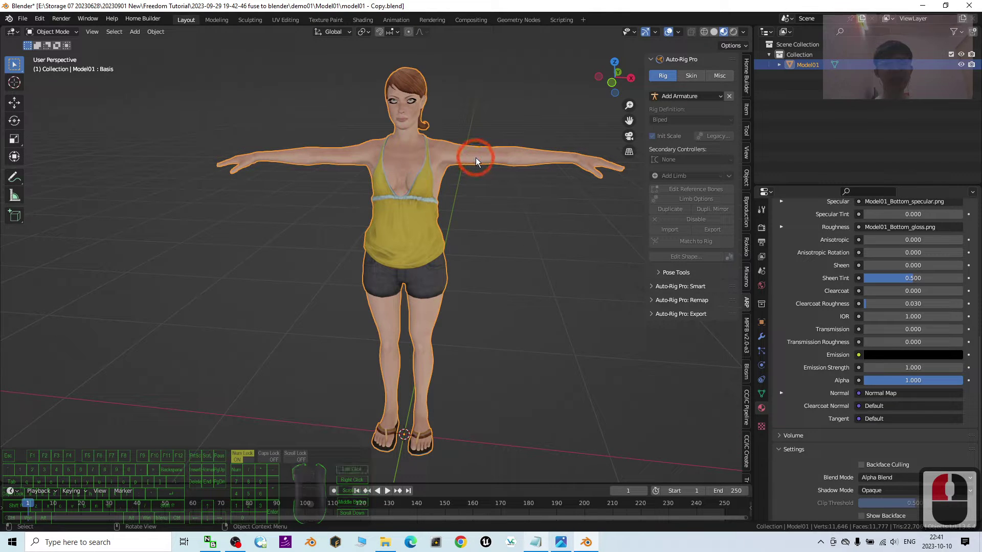
pyautogui.click(652, 287)
pyautogui.click(679, 305)
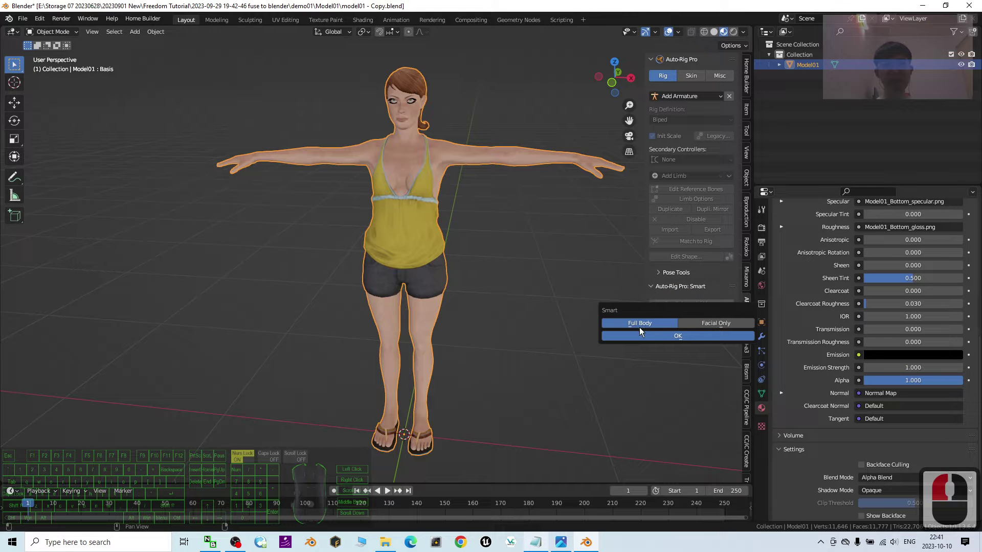
pyautogui.click(689, 336)
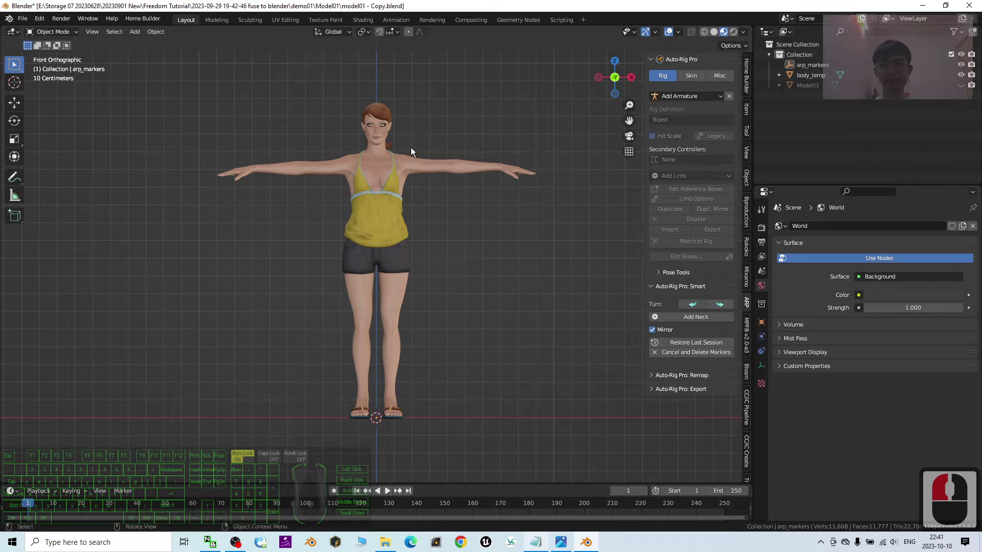
# Add the neck marker on the avatar's neck and the chin marker just above it at the chin
pyautogui.scroll(2, 411, 151)
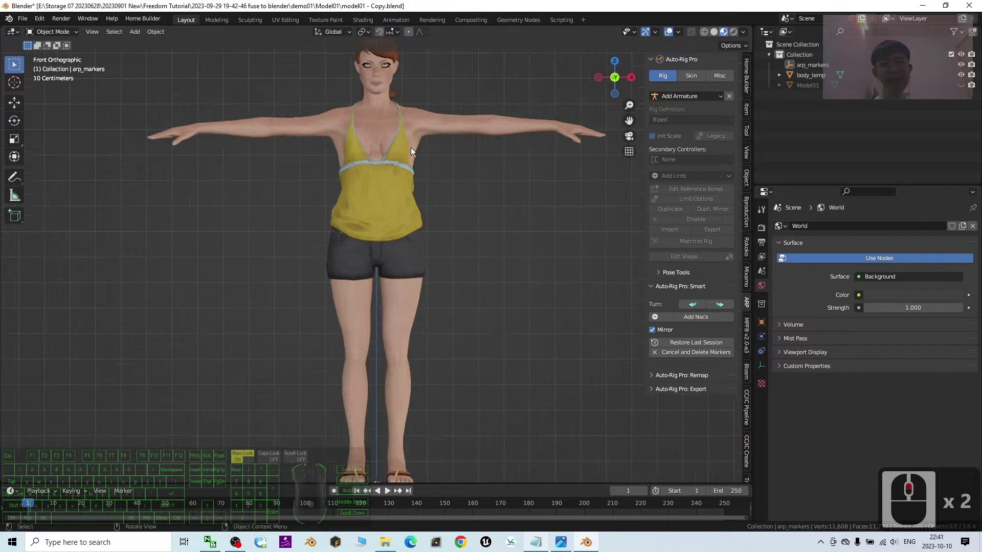
pyautogui.click(707, 318)
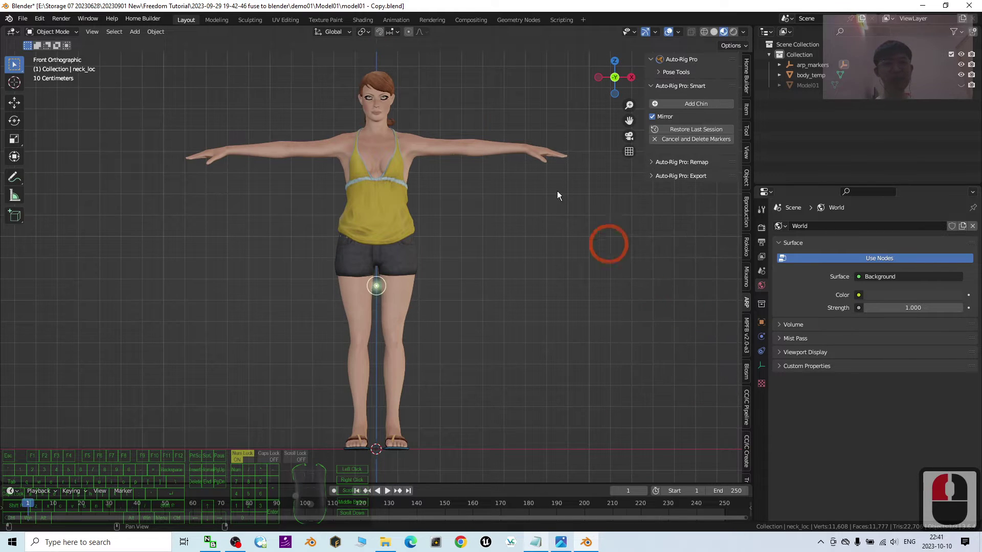
pyautogui.click(380, 125)
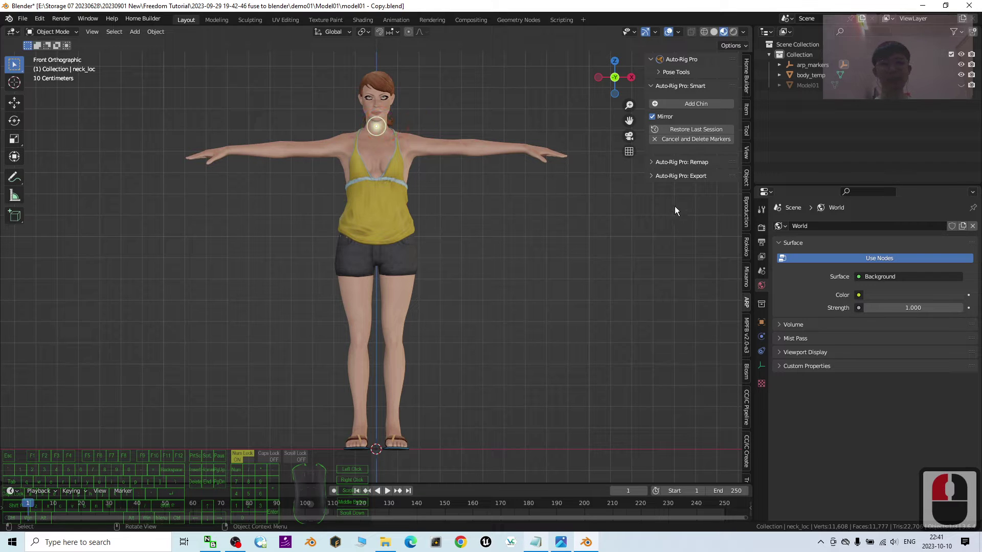
pyautogui.click(693, 104)
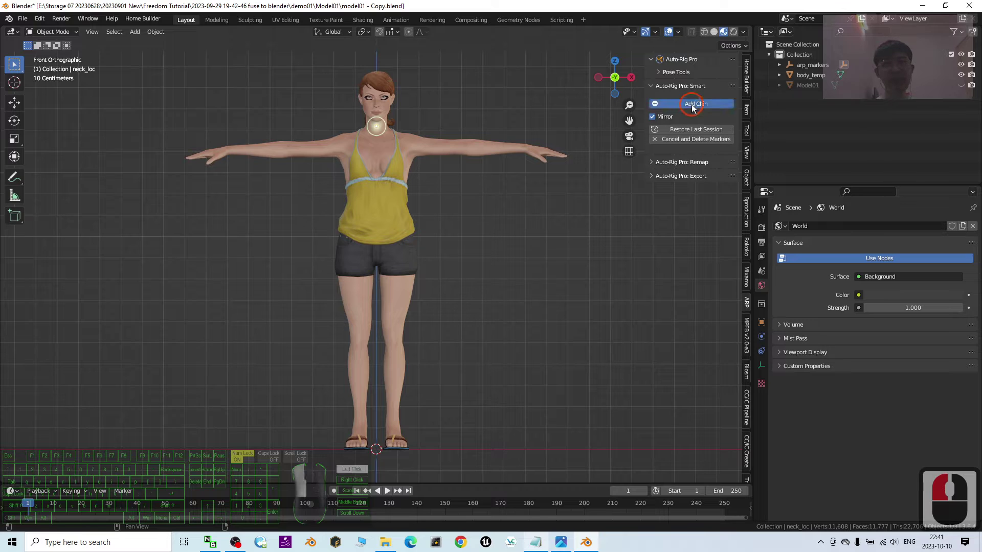
pyautogui.click(382, 123)
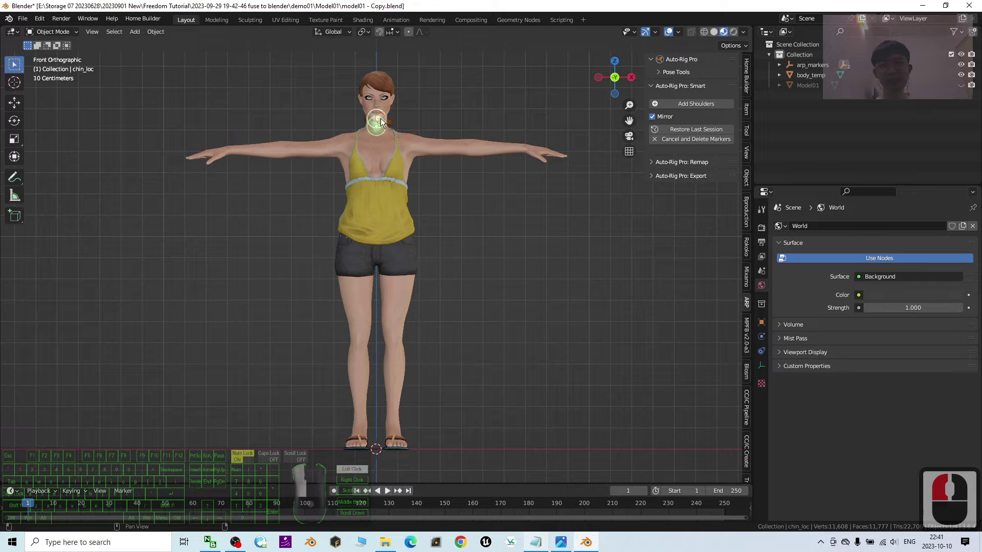
# Add mirrored shoulder markers at the shoulder joints and mirrored wrist markers at the wrists
pyautogui.click(693, 104)
pyautogui.click(418, 147)
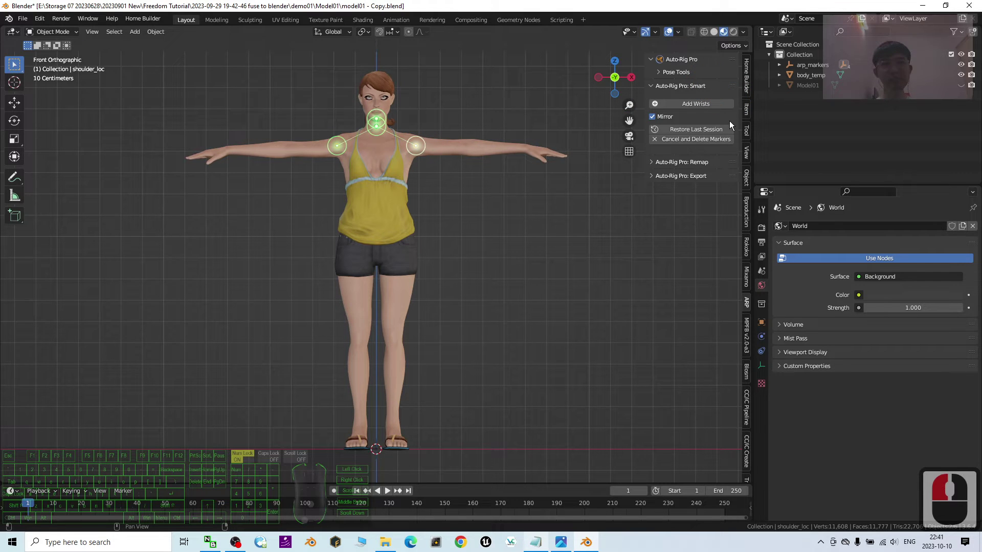
pyautogui.click(688, 104)
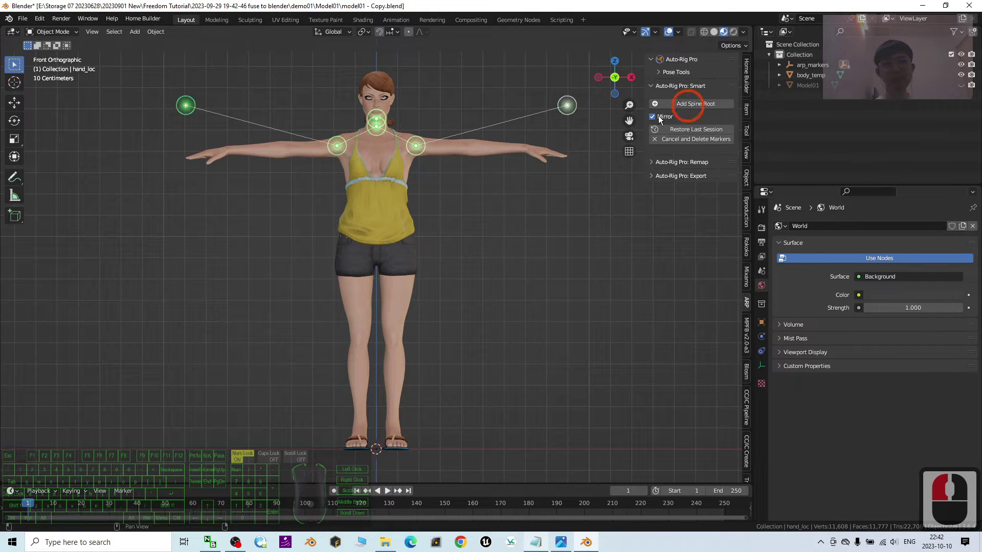
pyautogui.click(522, 149)
pyautogui.moveTo(524, 151); pyautogui.dragTo(522, 152)
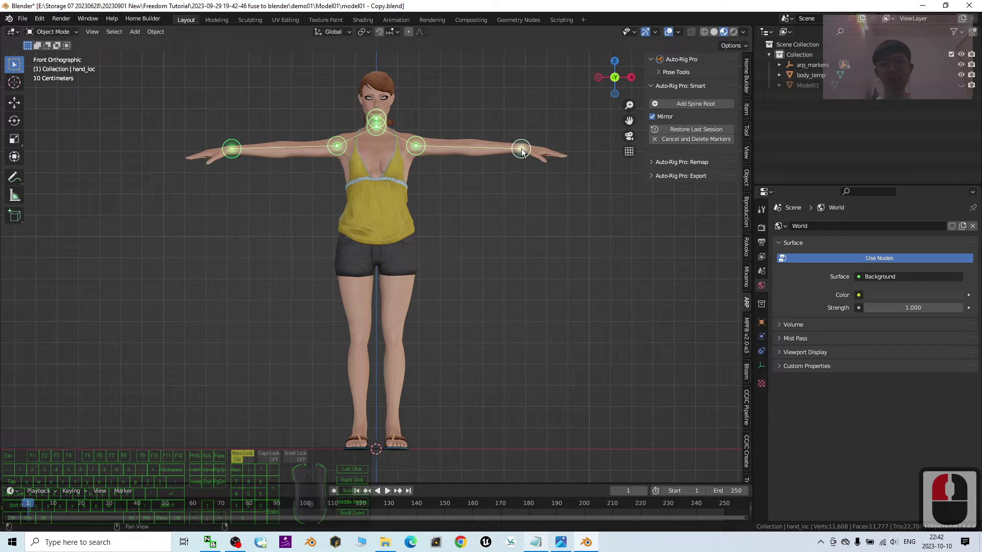
# Add the spine root marker at the centre of the pelvis and mirrored ankle markers at both ankles
pyautogui.click(690, 105)
pyautogui.click(377, 252)
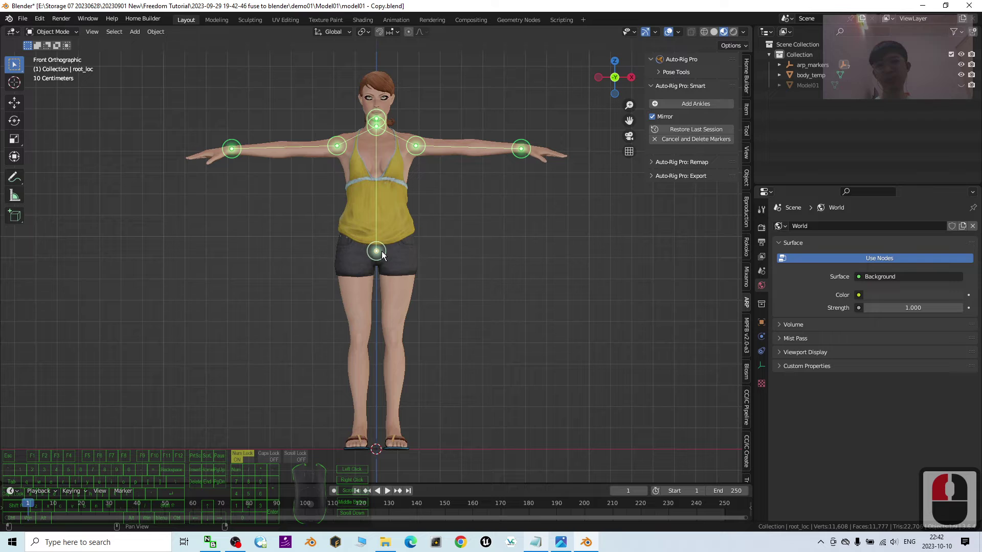
pyautogui.click(481, 248)
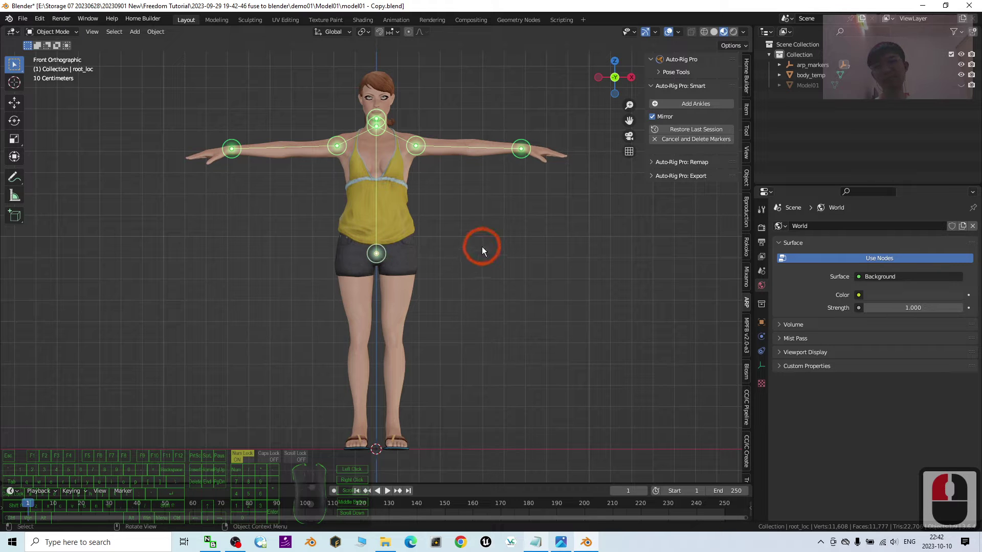
pyautogui.click(696, 104)
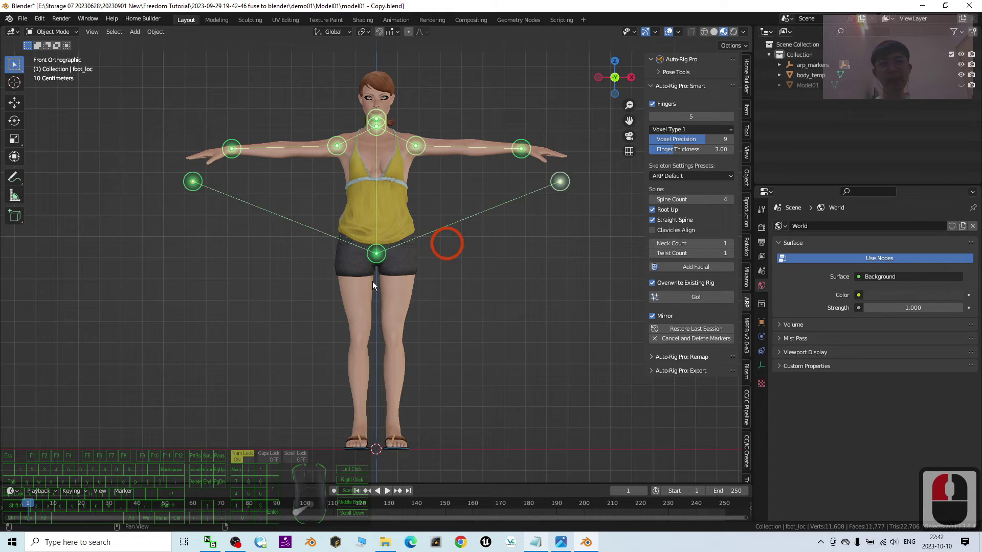
pyautogui.click(356, 416)
pyautogui.click(358, 437)
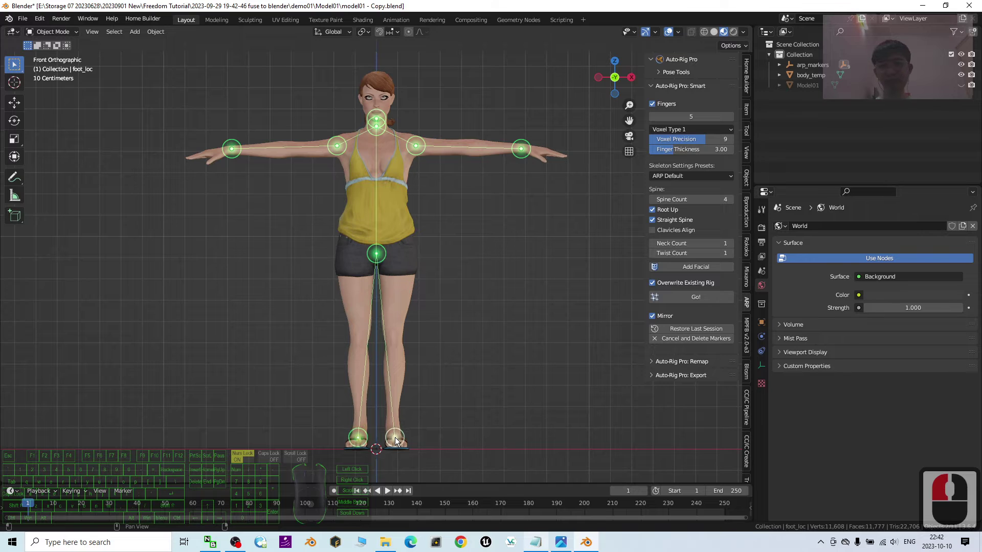
# Finish the ankle markers and generate the Auto-Rig Pro reference skeleton from the placed markers
pyautogui.click(395, 438)
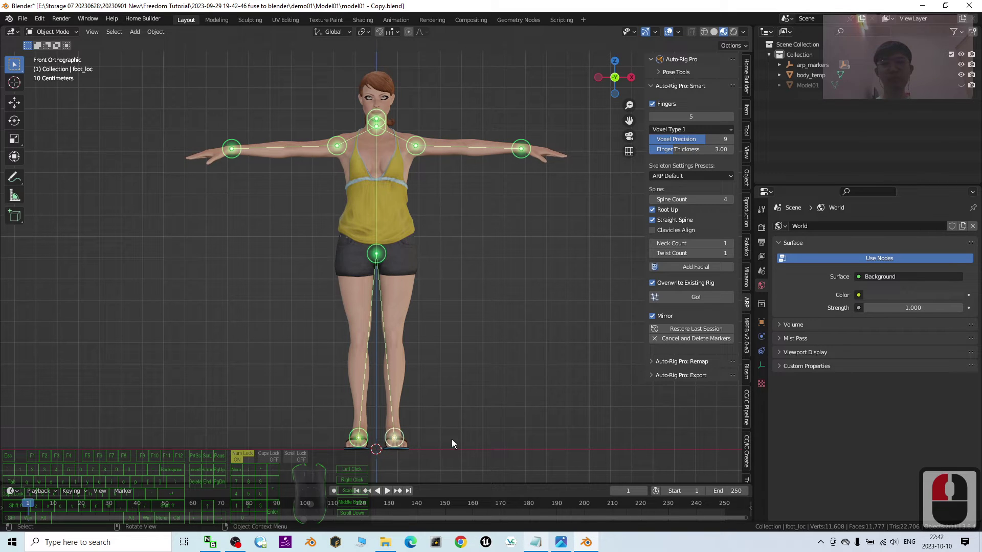
pyautogui.click(696, 297)
pyautogui.click(524, 236)
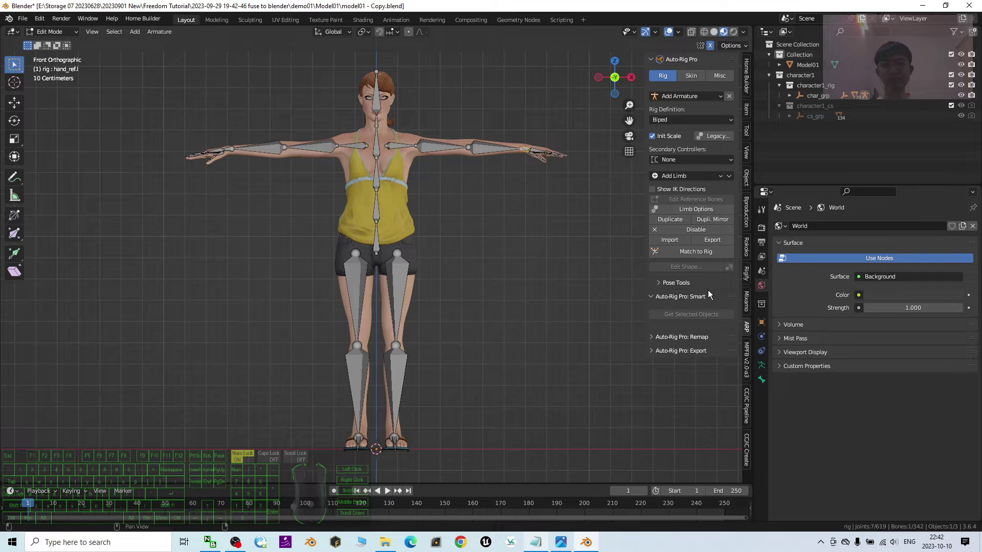
# Move the avatar's left lower-leg reference bone slightly backward along the Y axis to sit inside the leg
pyautogui.moveTo(515, 257); pyautogui.dragTo(406, 267, button='middle')
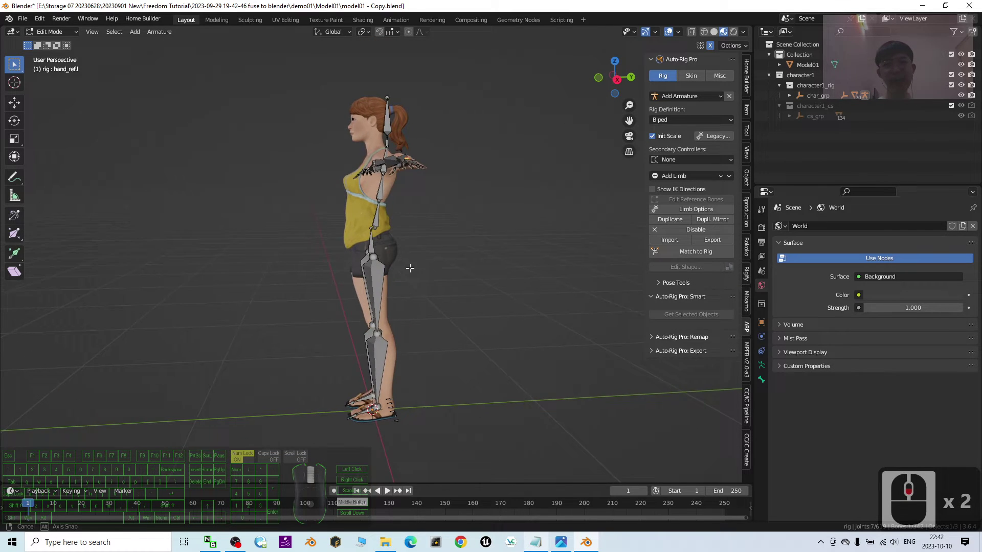
pyautogui.scroll(2, 399, 375)
pyautogui.click(378, 367)
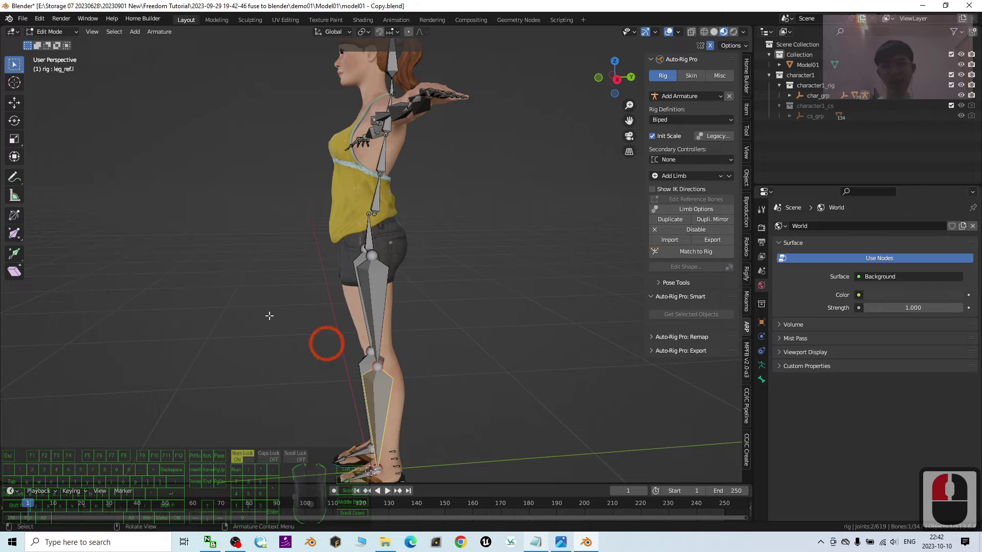
pyautogui.click(15, 102)
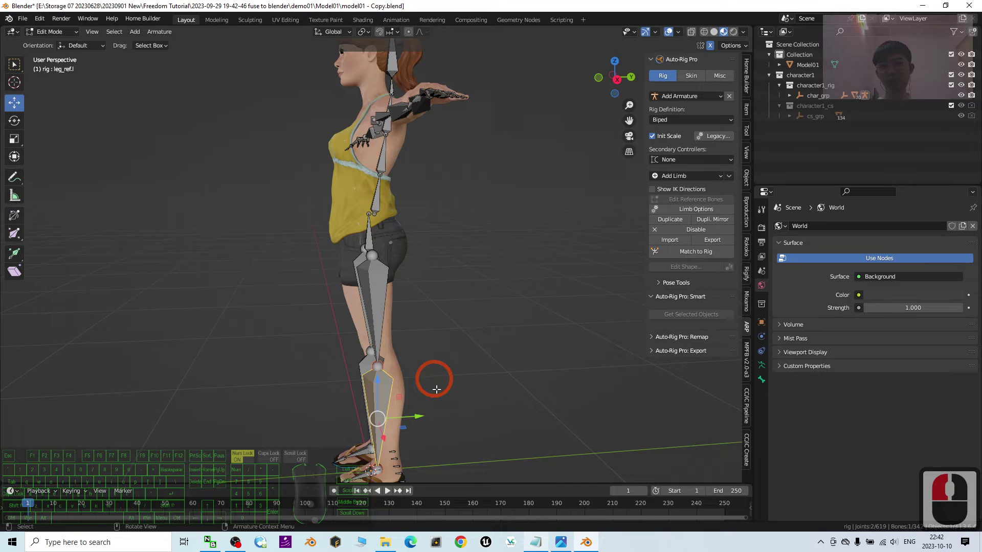
pyautogui.moveTo(420, 417)
pyautogui.mouseDown()
pyautogui.moveTo(433, 418)
pyautogui.moveTo(424, 417)
pyautogui.mouseUp()
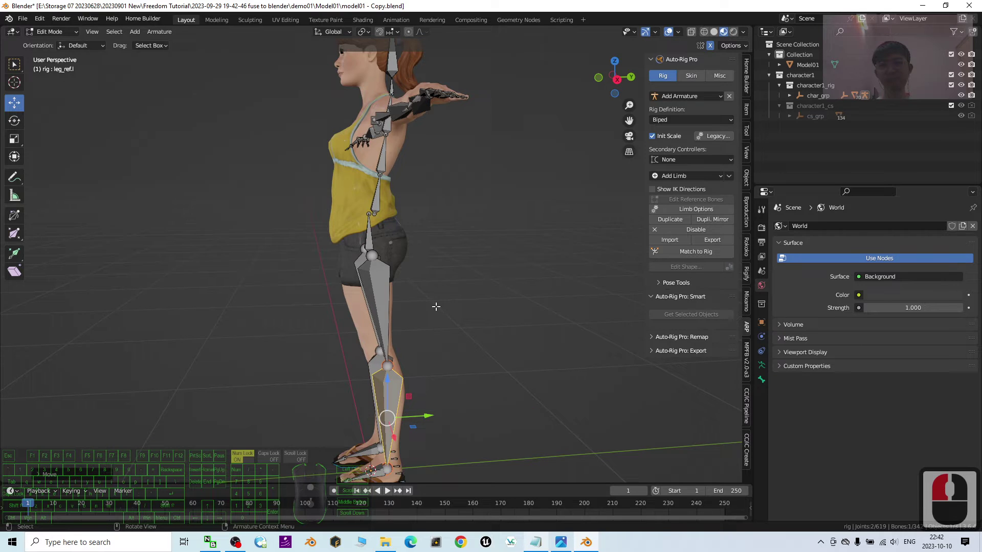
# Show the Auto-Rig Pro Skin settings and switch the armature from Edit Mode to Object Mode
pyautogui.moveTo(409, 359); pyautogui.dragTo(514, 358, button='middle')
pyautogui.scroll(-2, 514, 245)
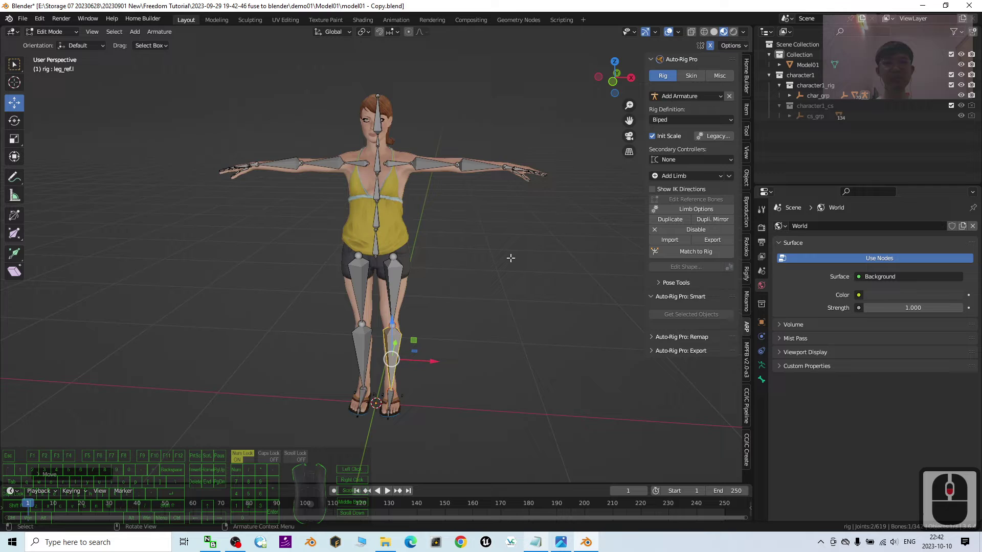
pyautogui.moveTo(501, 267); pyautogui.dragTo(489, 274, button='middle')
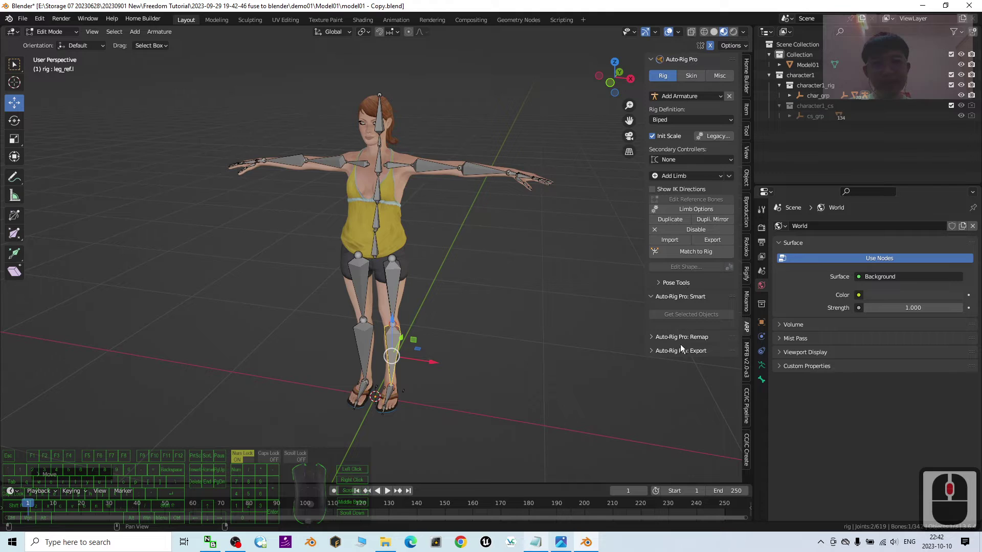
pyautogui.click(691, 75)
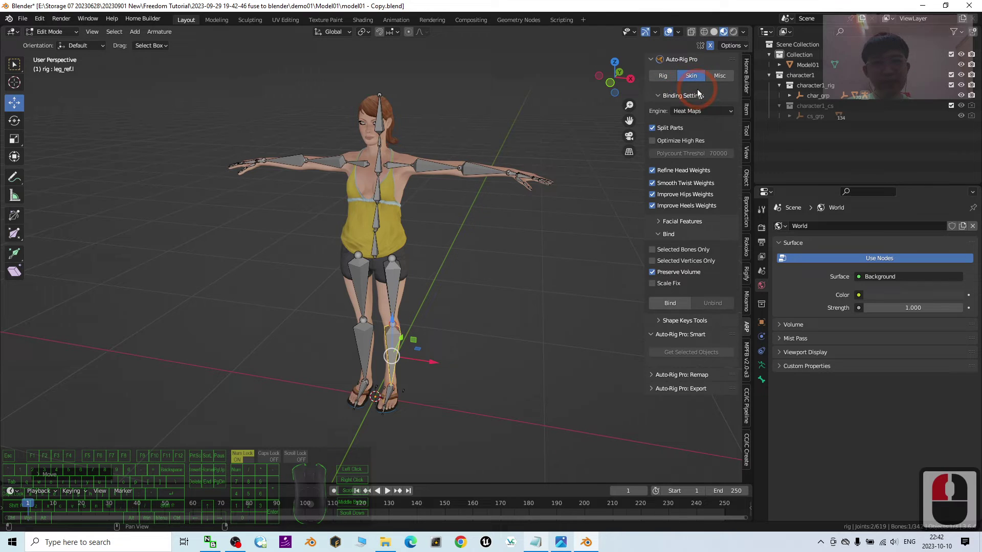
pyautogui.click(62, 32)
pyautogui.click(55, 43)
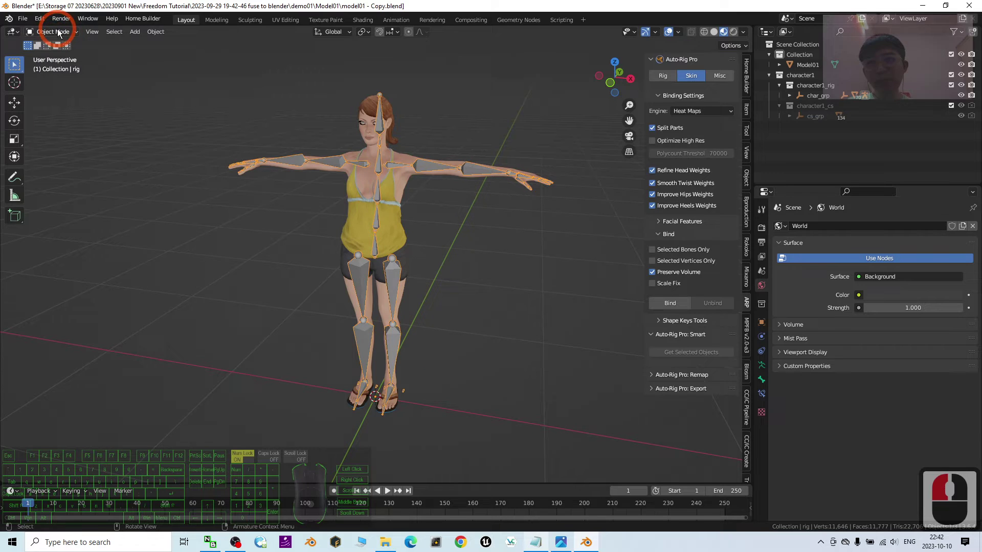
# Try to prepare the binding by selecting the rig first and adding the avatar mesh to the selection
pyautogui.click(464, 219)
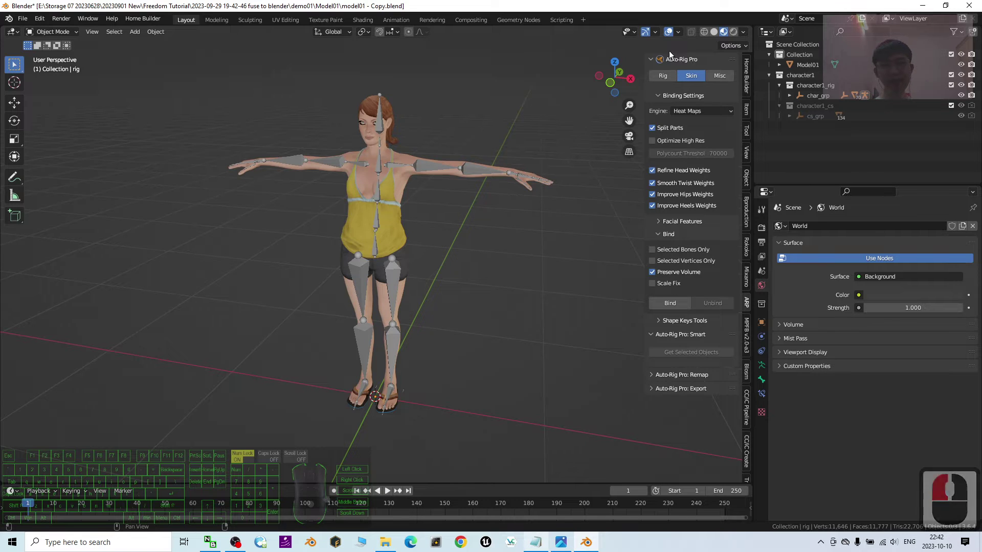
pyautogui.click(437, 173)
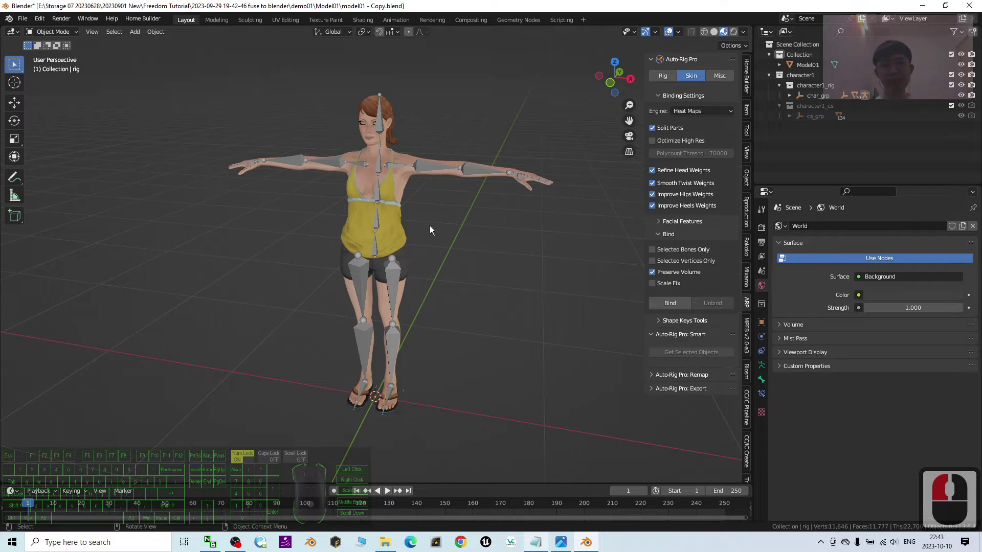
pyautogui.click(464, 225)
pyautogui.click(325, 114)
pyautogui.click(437, 167)
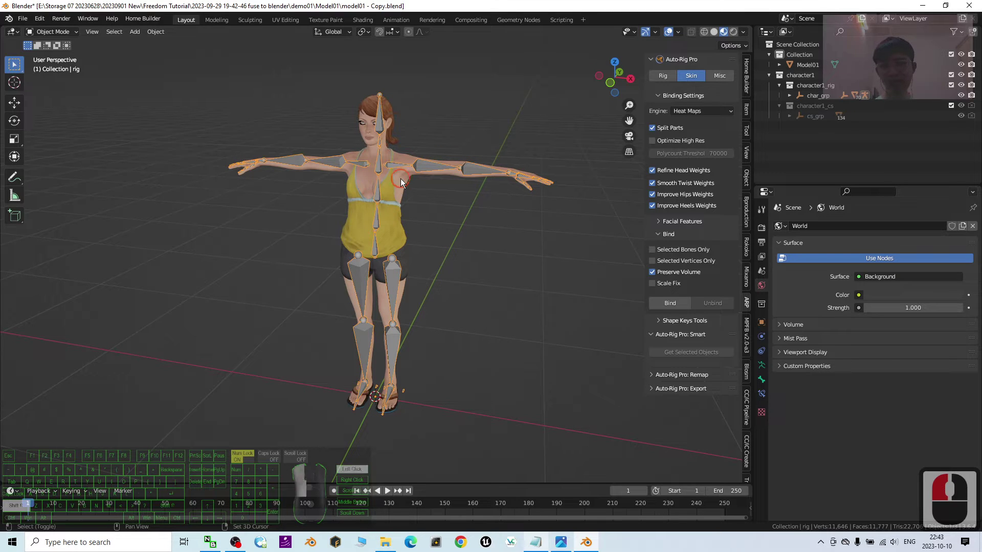
pyautogui.keyDown('shift'); pyautogui.click(370, 186); pyautogui.keyUp('shift')
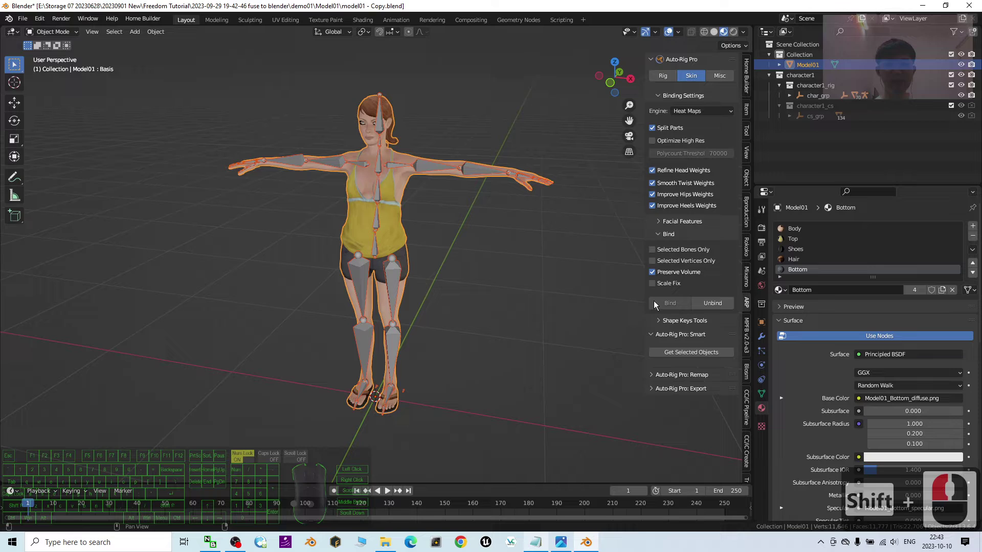
pyautogui.click(511, 271)
pyautogui.click(662, 75)
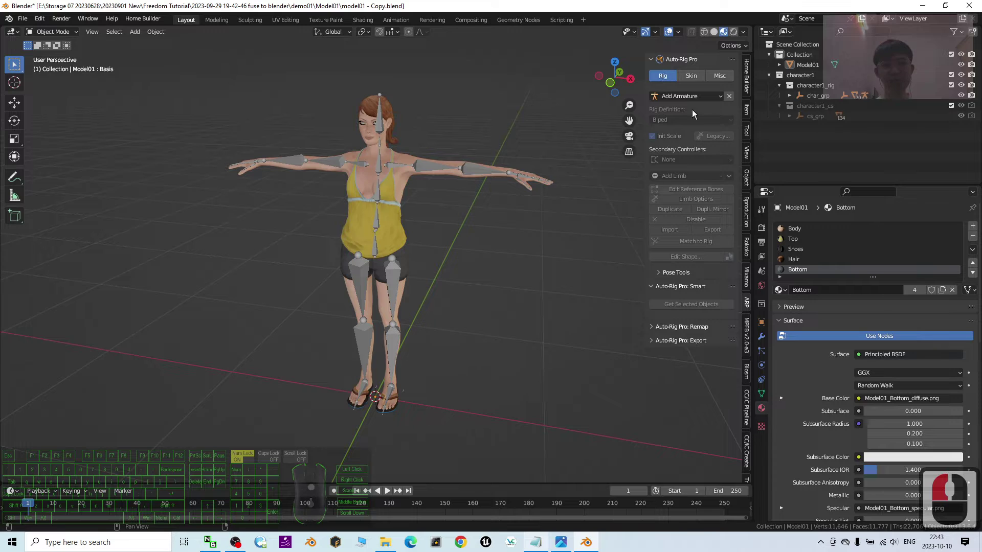
pyautogui.click(691, 76)
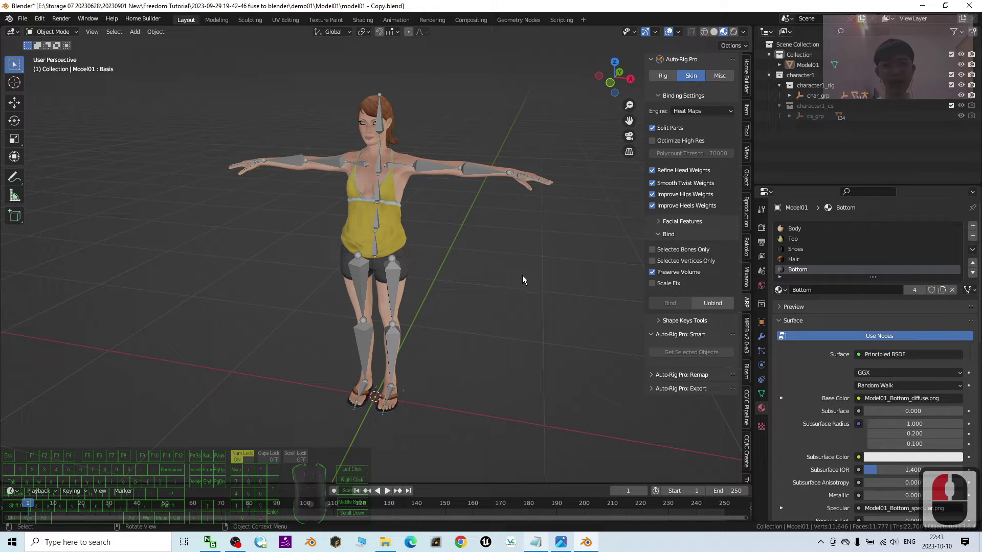
# Try again to select the rig plus the avatar mesh, with the mesh active, and check the Rig and Skin settings
pyautogui.click(431, 173)
pyautogui.click(430, 170)
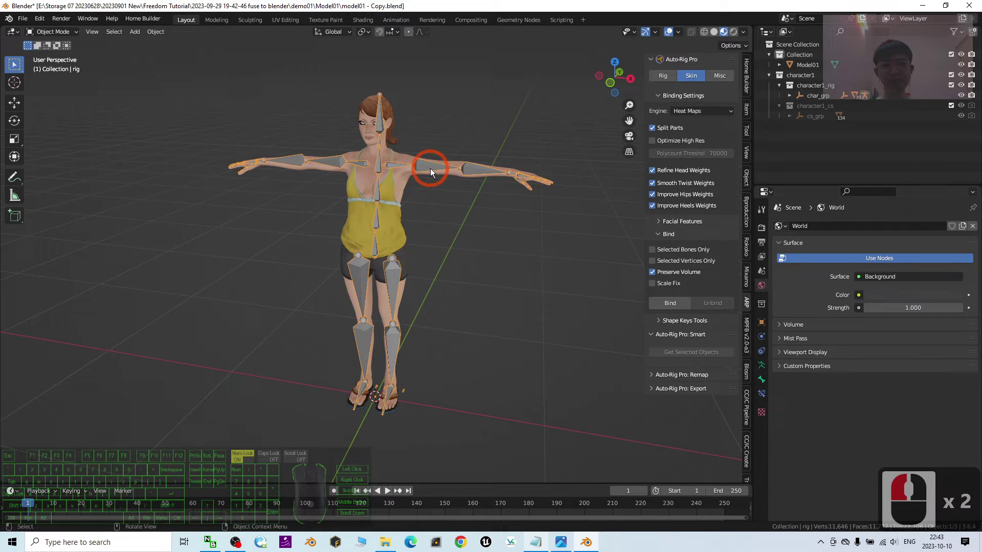
pyautogui.click(508, 219)
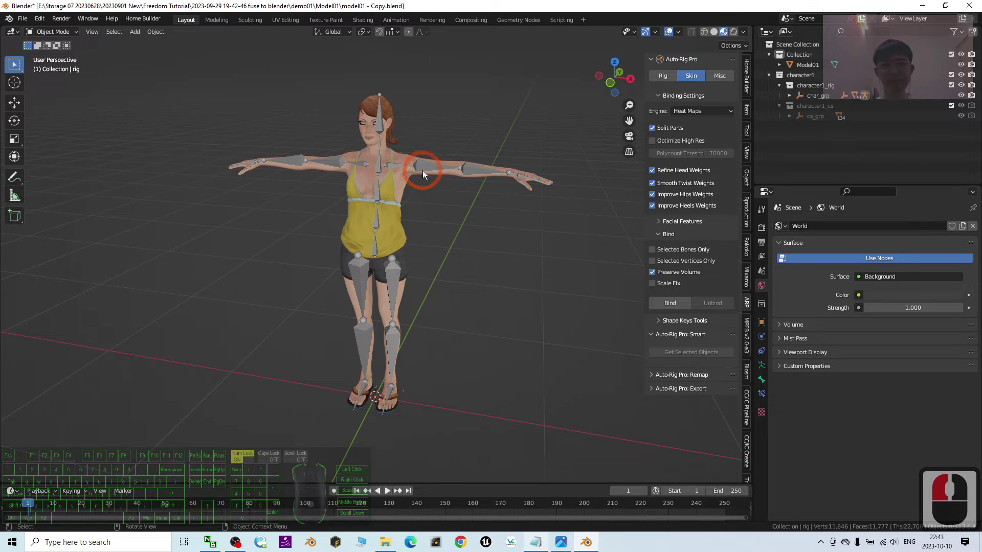
pyautogui.keyDown('shift'); pyautogui.click(391, 156); pyautogui.keyUp('shift')
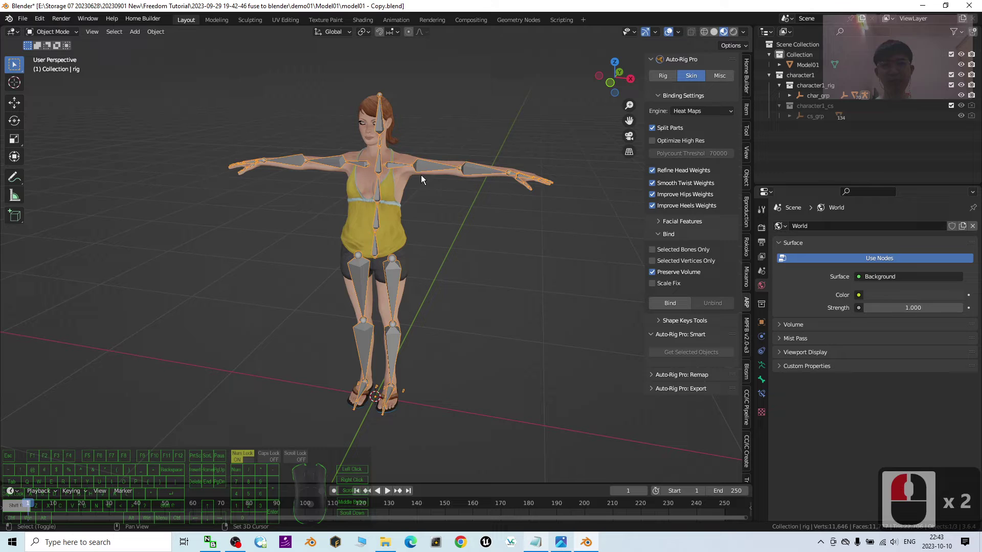
pyautogui.keyDown('shift'); pyautogui.click(405, 181); pyautogui.keyUp('shift')
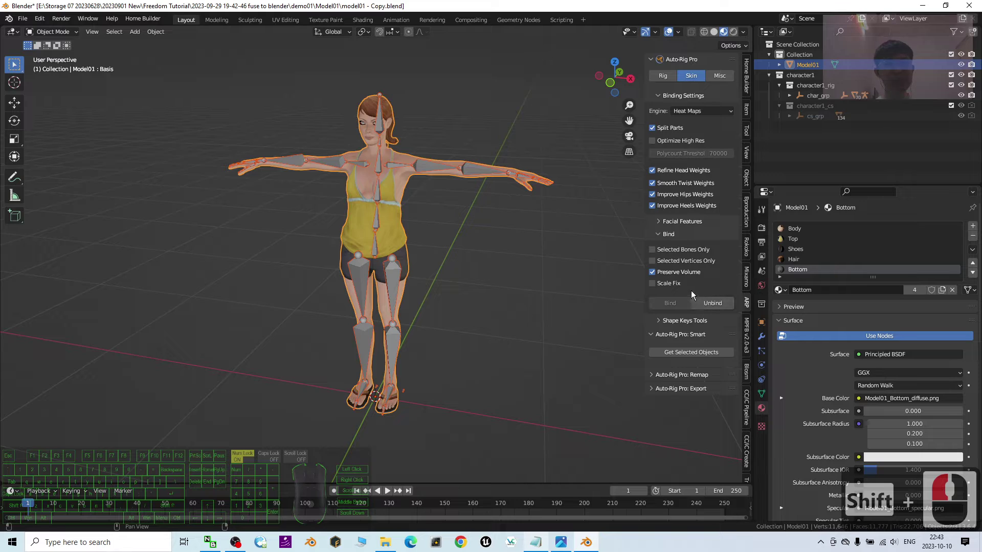
pyautogui.click(662, 76)
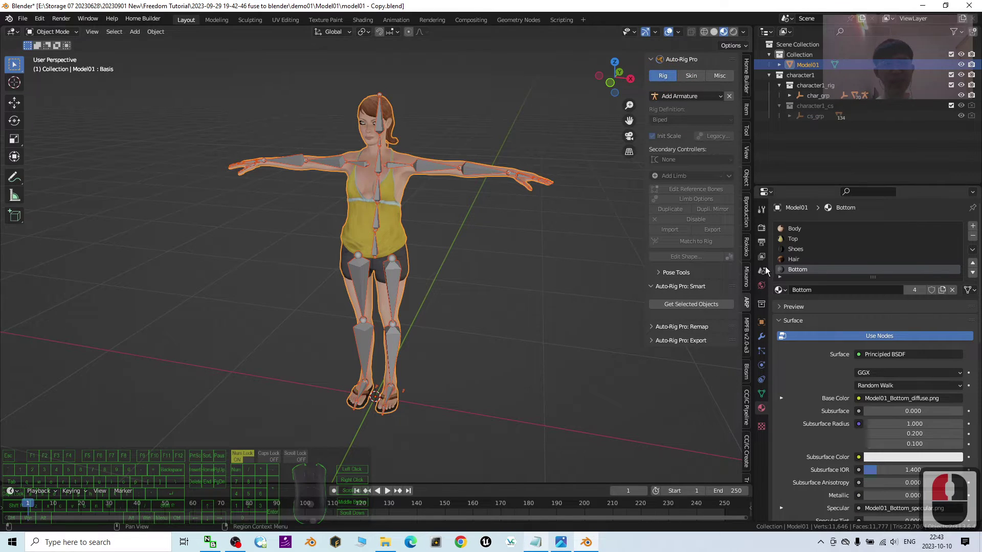
pyautogui.click(690, 77)
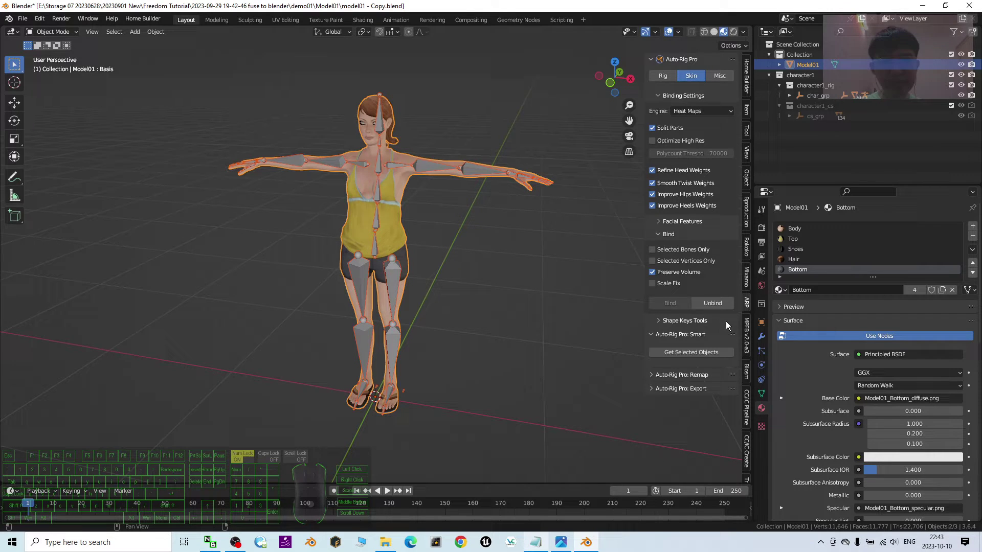
pyautogui.click(234, 544)
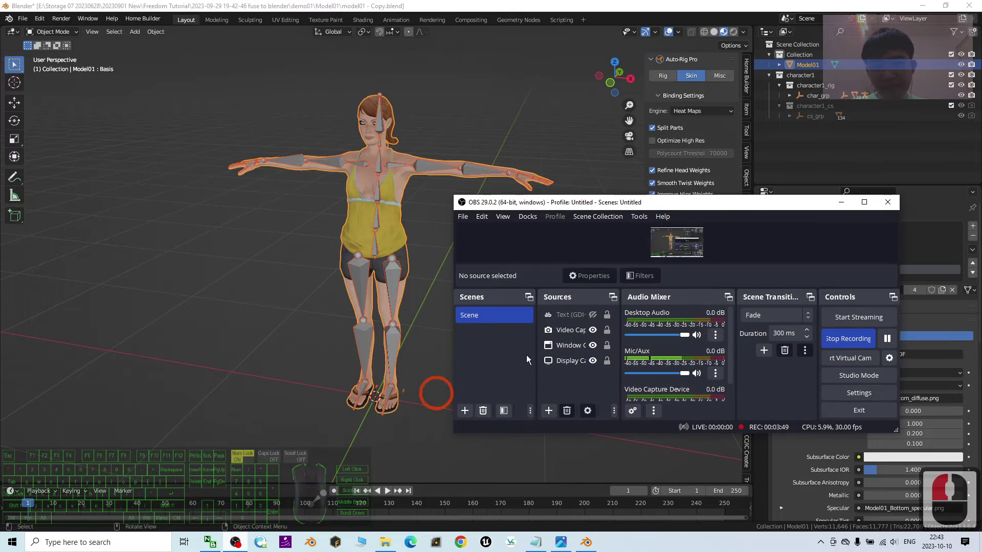
pyautogui.click(841, 202)
pyautogui.click(405, 216)
pyautogui.click(435, 234)
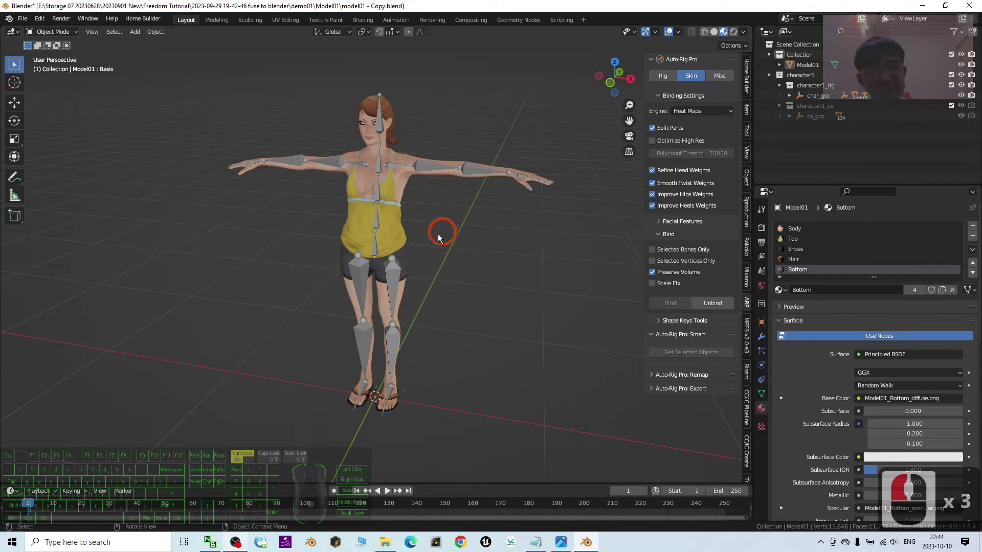
pyautogui.click(480, 219)
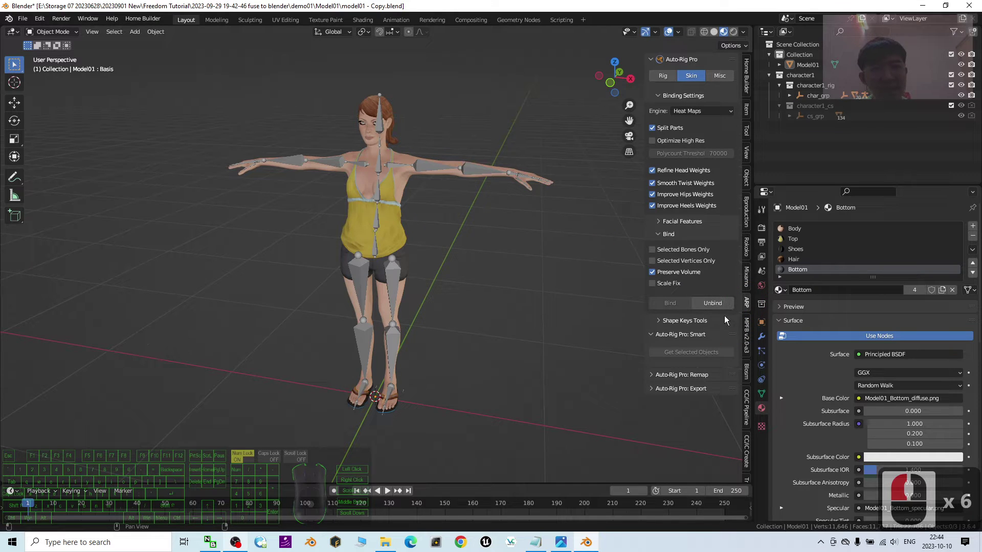
# Select the avatar mesh, add the rig as the active object, and try to bind them with the Heat Maps engine
pyautogui.click(397, 177)
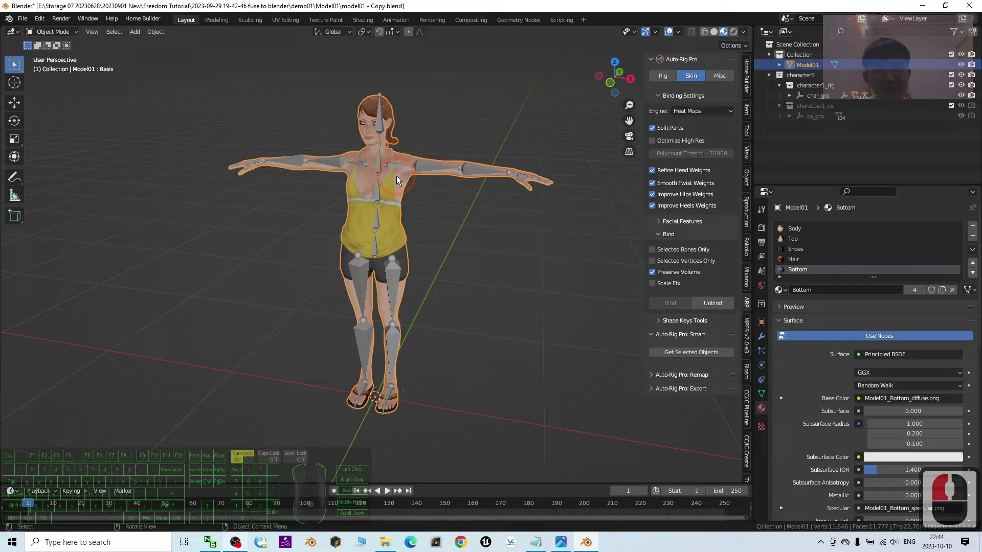
pyautogui.click(444, 161)
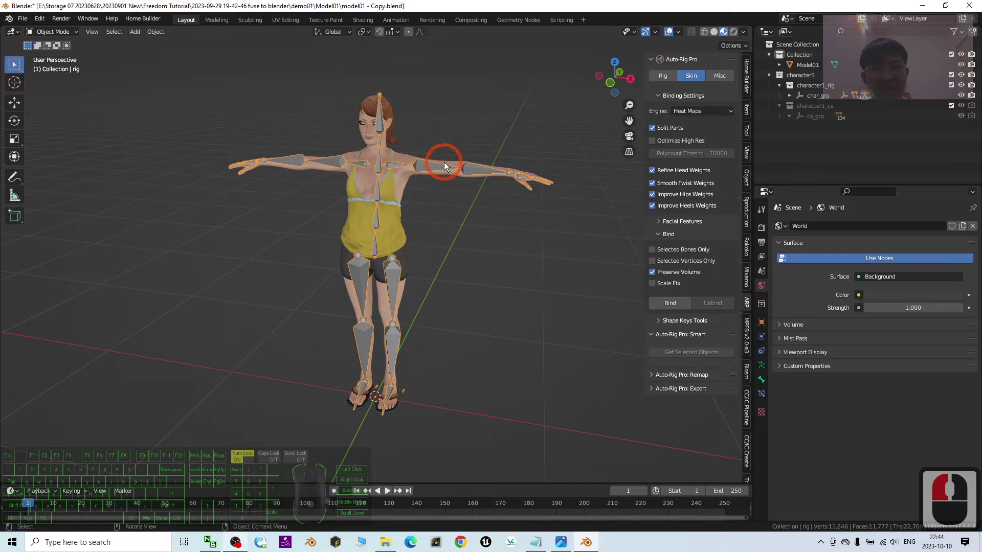
pyautogui.click(670, 303)
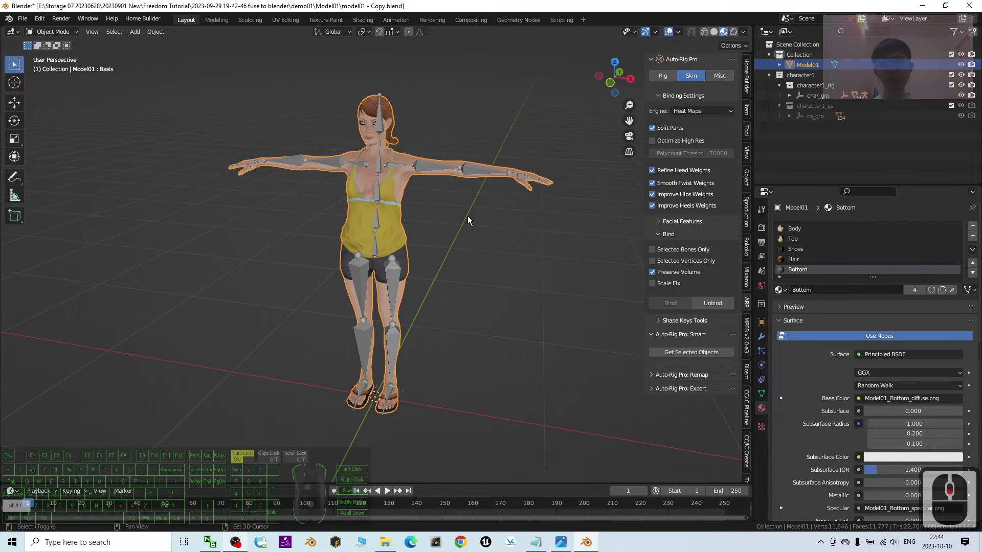
pyautogui.keyDown('shift'); pyautogui.click(440, 167); pyautogui.keyUp('shift')
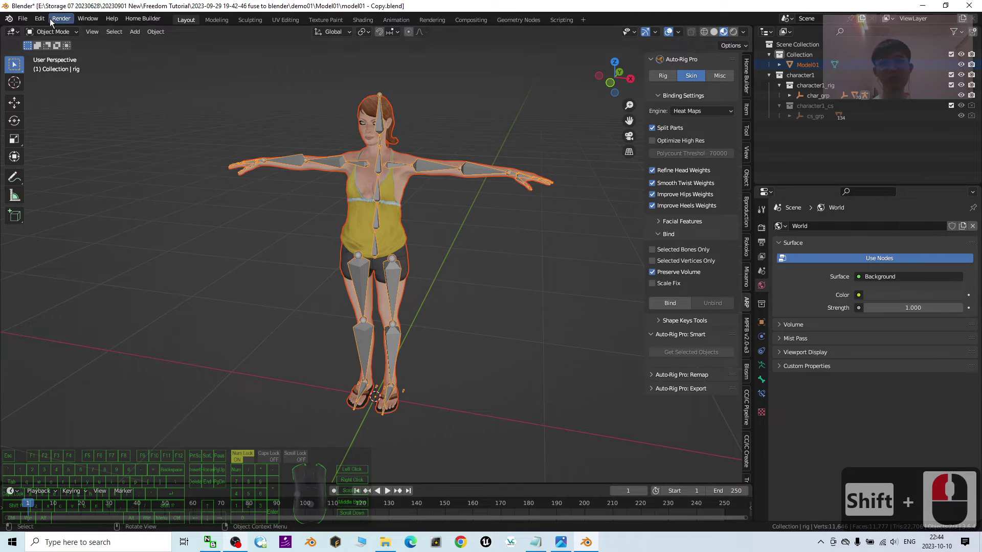
pyautogui.click(678, 302)
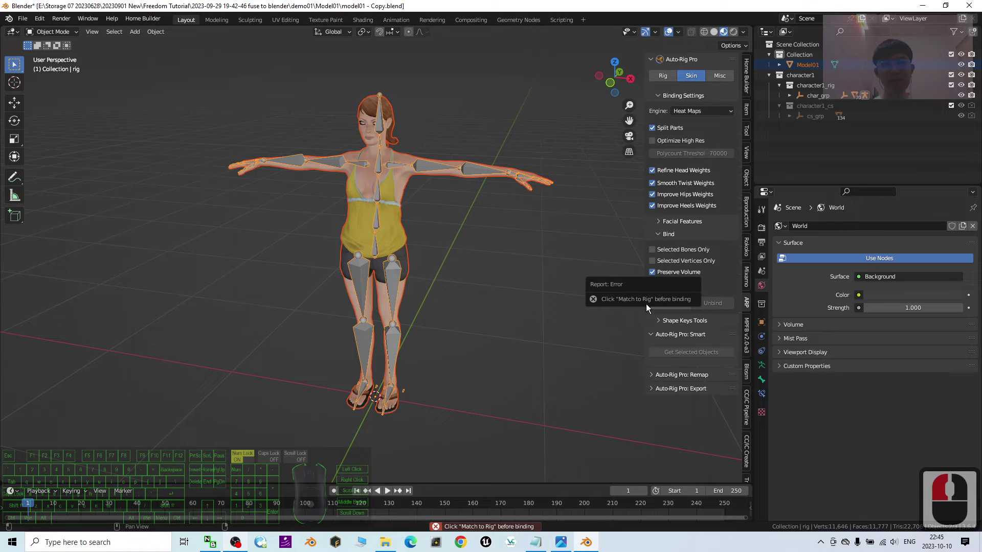
# Generate the control rig with Match to Rig and return it to Object Mode with the Skin binding settings shown
pyautogui.click(670, 78)
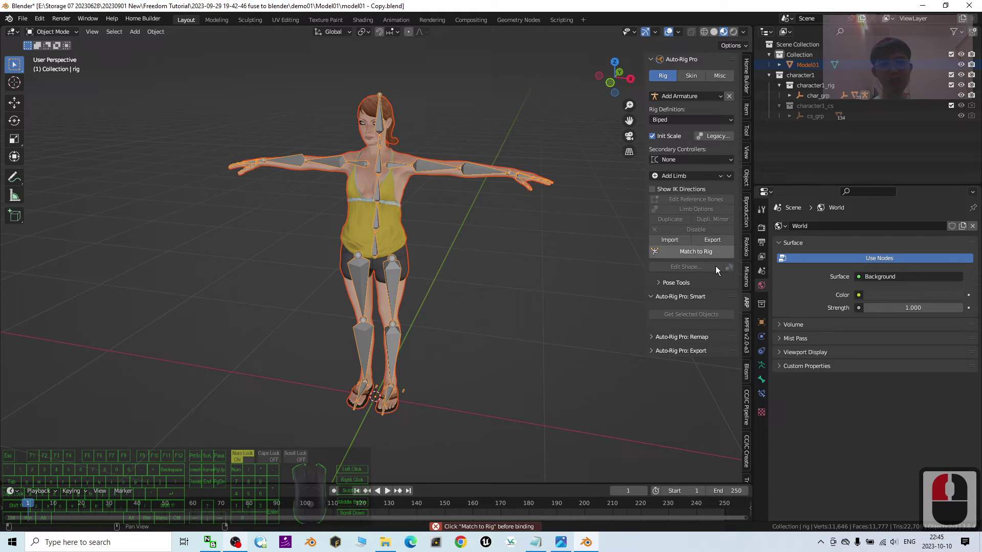
pyautogui.click(697, 254)
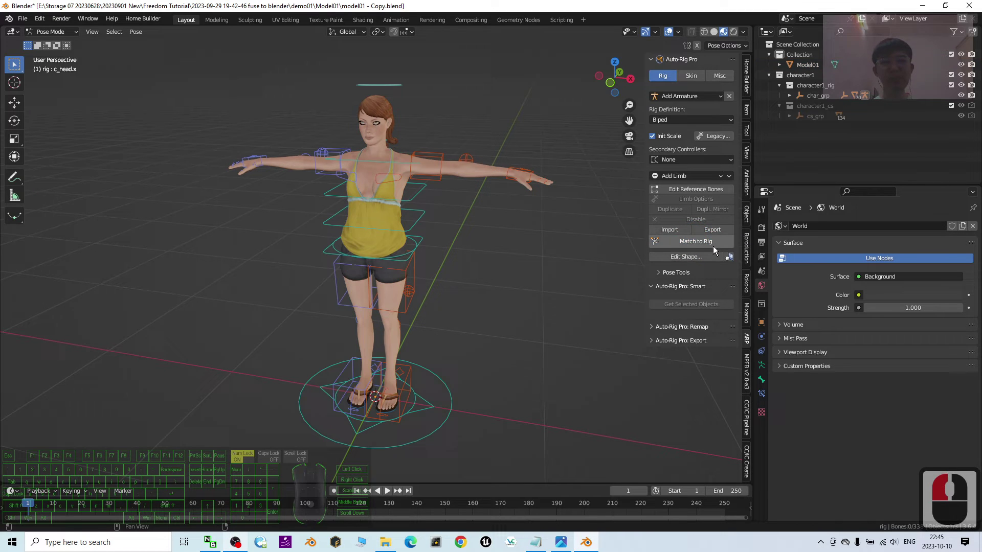
pyautogui.click(689, 78)
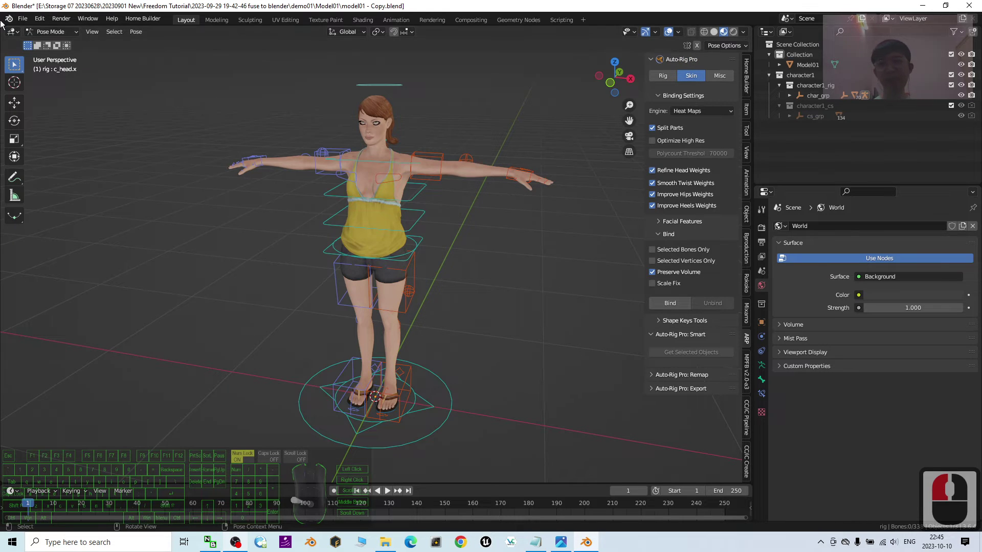
pyautogui.click(60, 32)
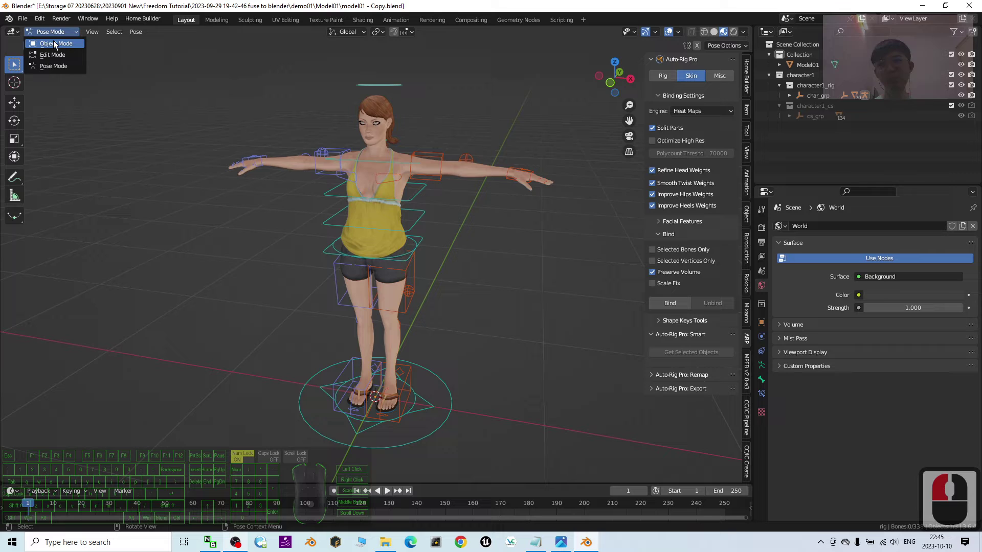
pyautogui.click(61, 45)
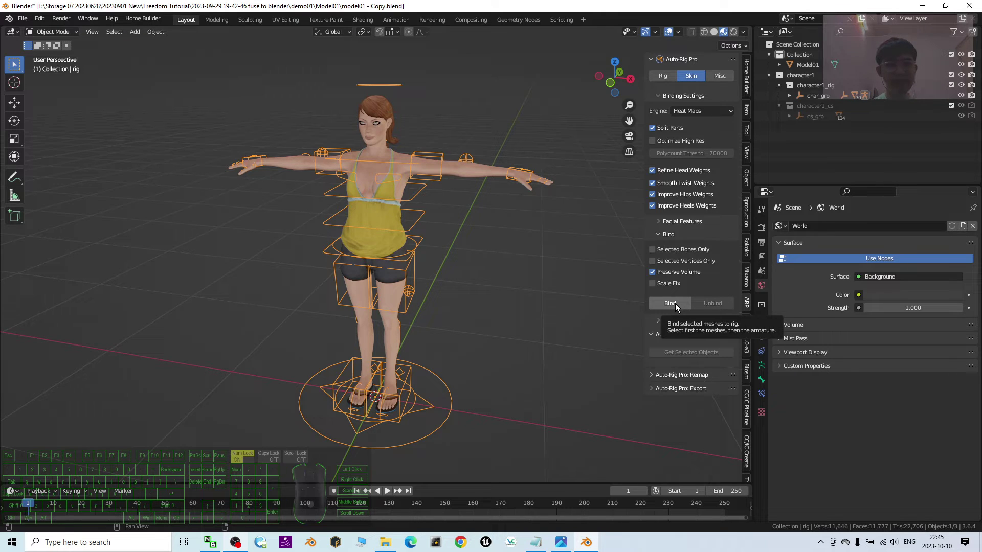
# Select the avatar mesh, add the rig as the active object, bind them with the Heat Maps engine, and clear the selection
pyautogui.click(462, 192)
pyautogui.click(468, 166)
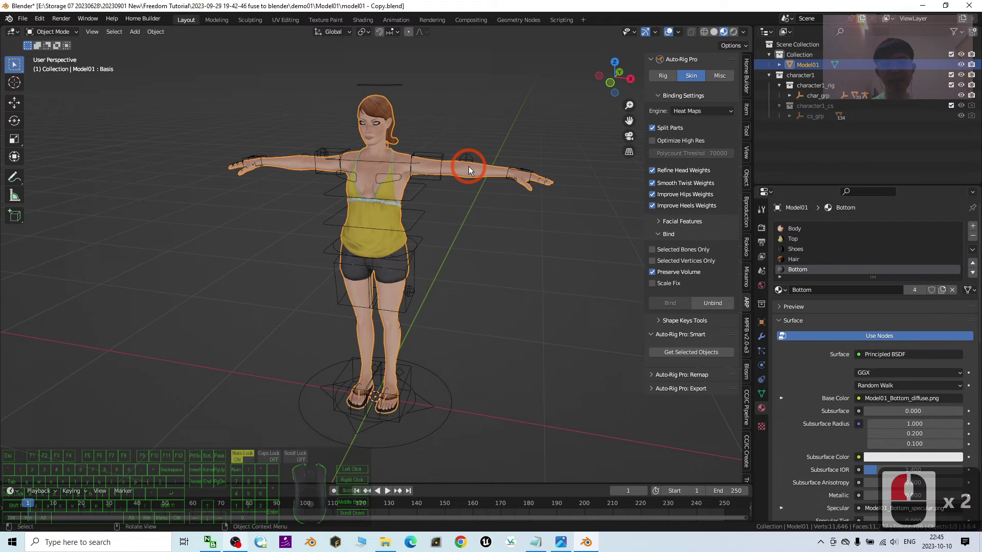
pyautogui.keyDown('shift'); pyautogui.click(437, 157); pyautogui.keyUp('shift')
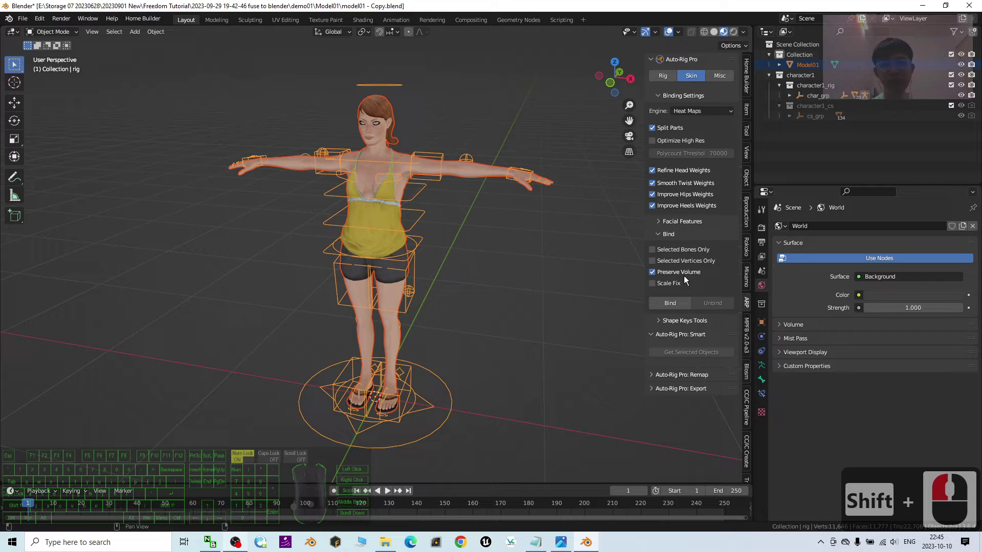
pyautogui.click(670, 303)
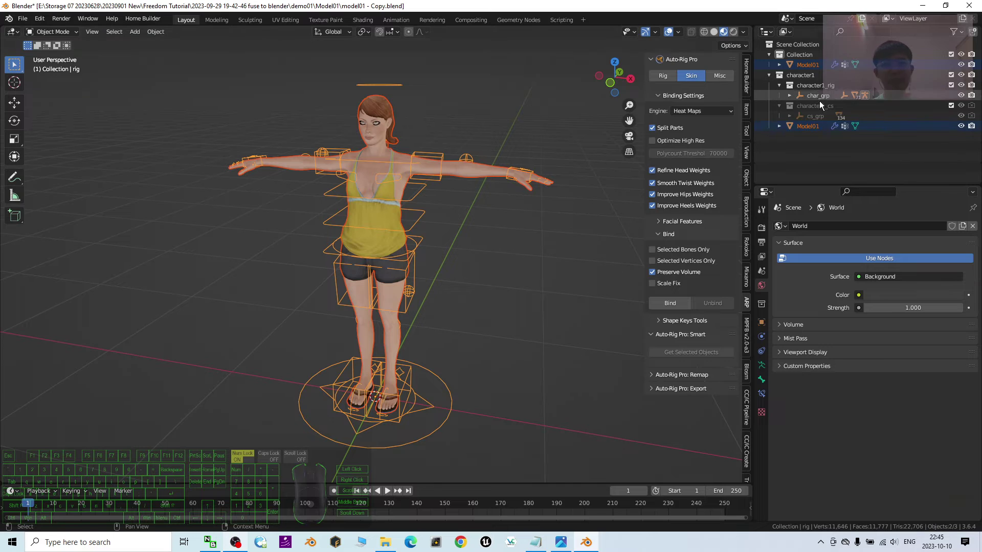
pyautogui.scroll(-3, 451, 268)
pyautogui.scroll(2, 487, 279)
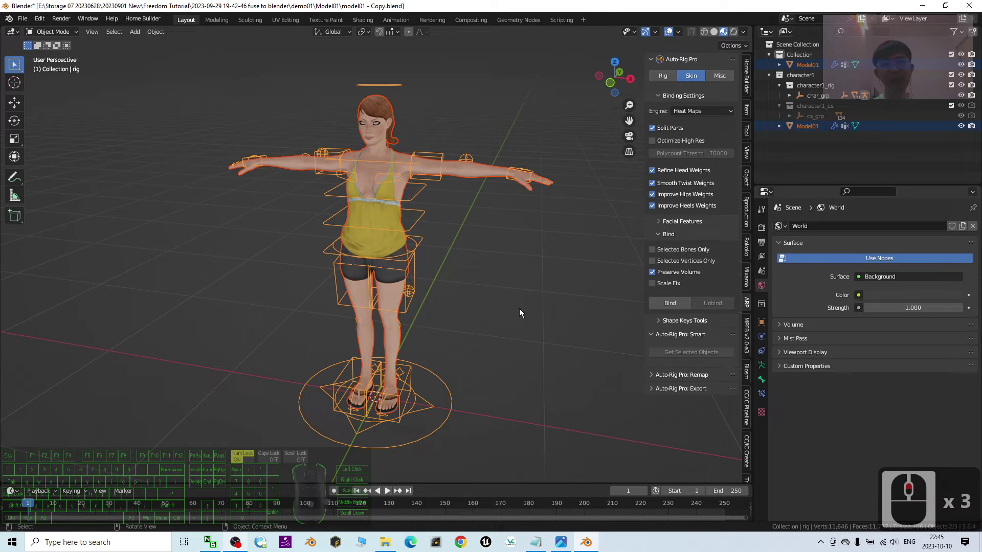
pyautogui.moveTo(519, 313)
pyautogui.mouseDown(button='middle')
pyautogui.moveTo(555, 301)
pyautogui.moveTo(535, 303)
pyautogui.mouseUp(button='middle')
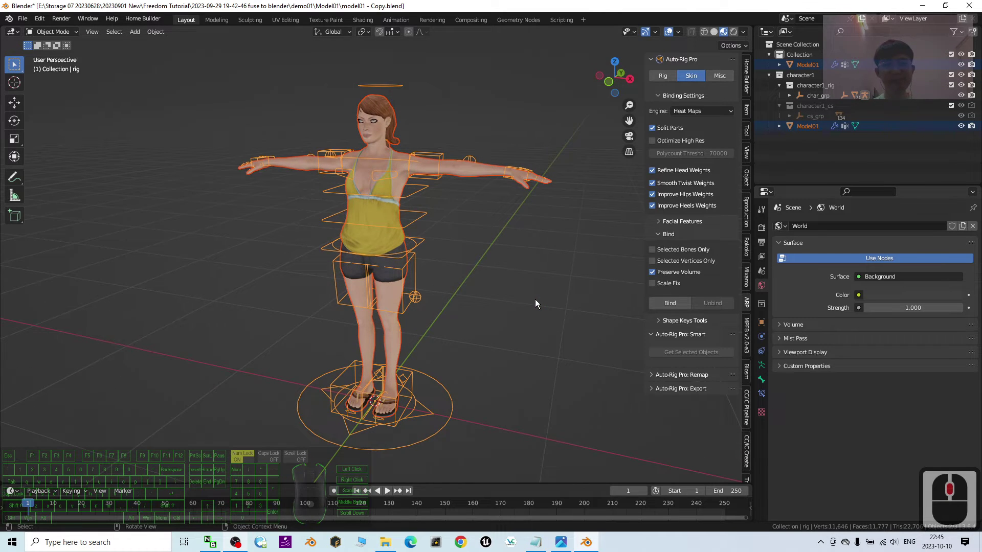
pyautogui.click(453, 246)
pyautogui.click(616, 346)
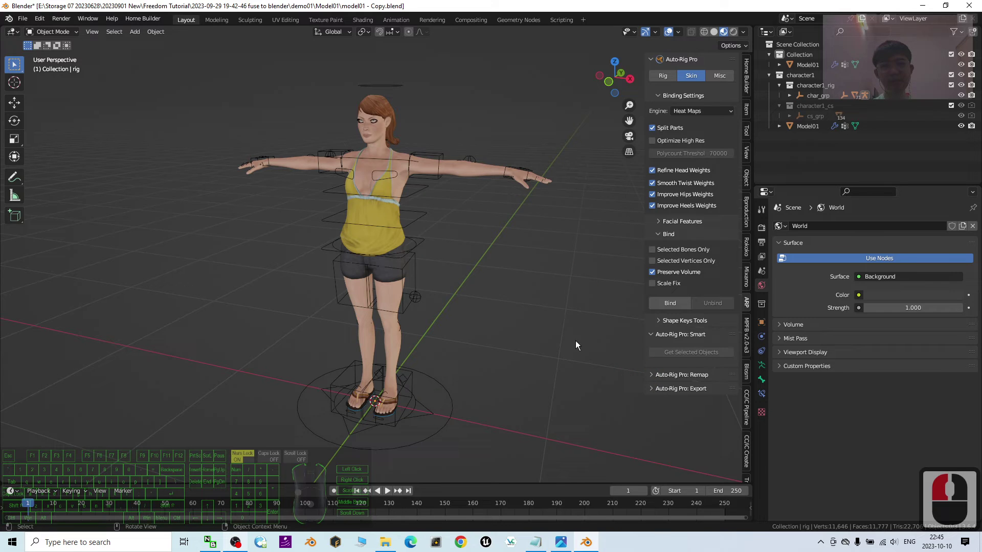
pyautogui.click(585, 329)
pyautogui.click(543, 304)
# Open the Auto-Rig Pro FBX export settings and choose Unreal Engine as the target with the Universal rig type
pyautogui.click(650, 385)
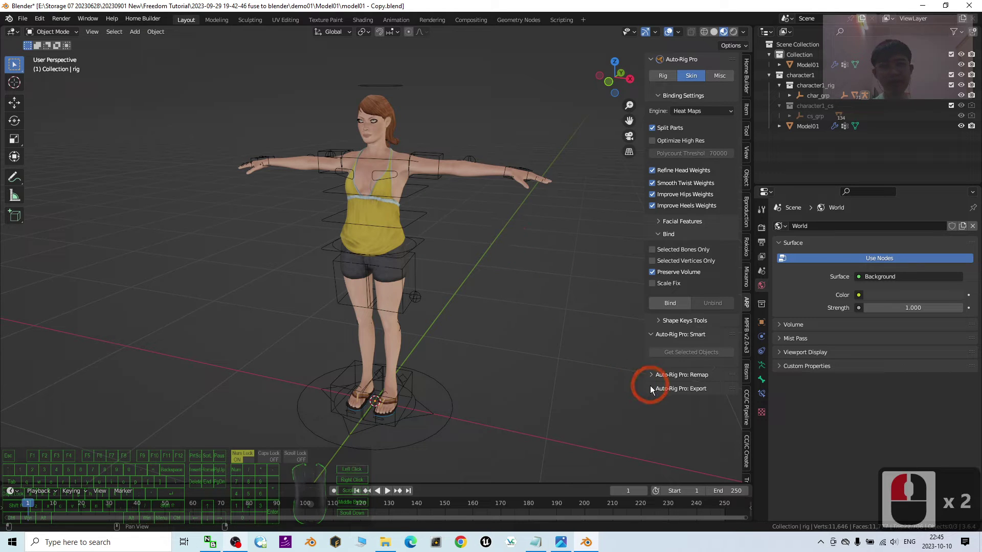
pyautogui.click(649, 388)
pyautogui.click(548, 344)
pyautogui.scroll(-6, 588, 322)
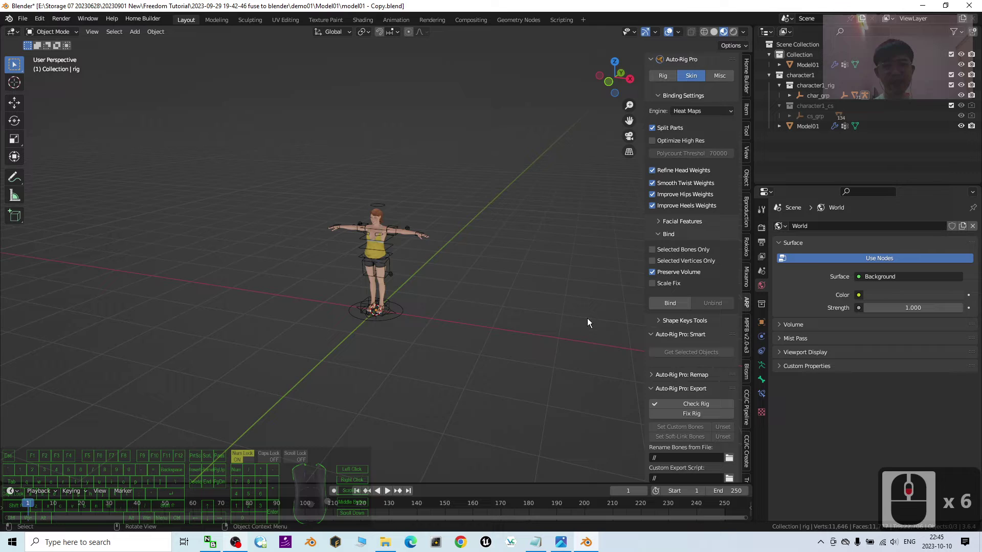
pyautogui.scroll(5, 514, 333)
pyautogui.scroll(-3, 741, 305)
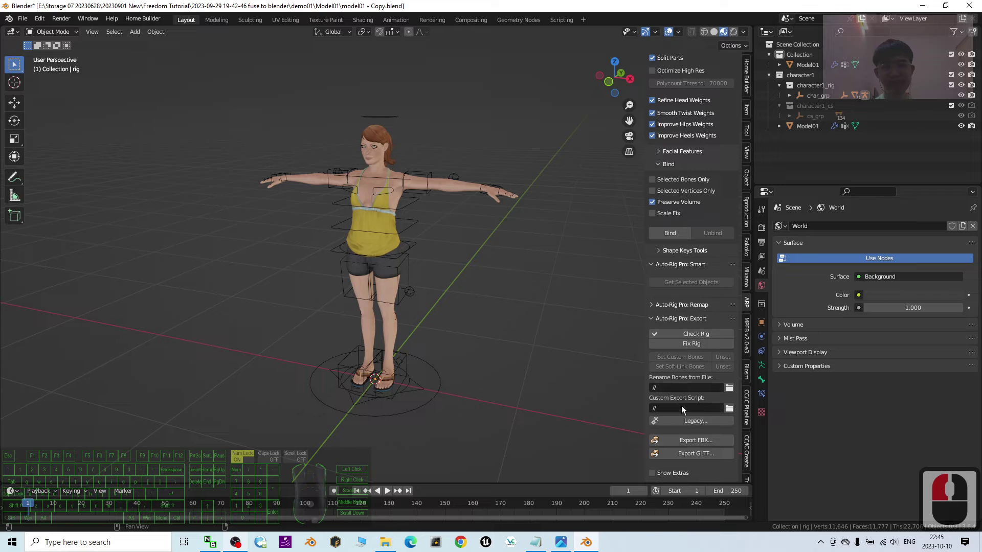
pyautogui.click(701, 441)
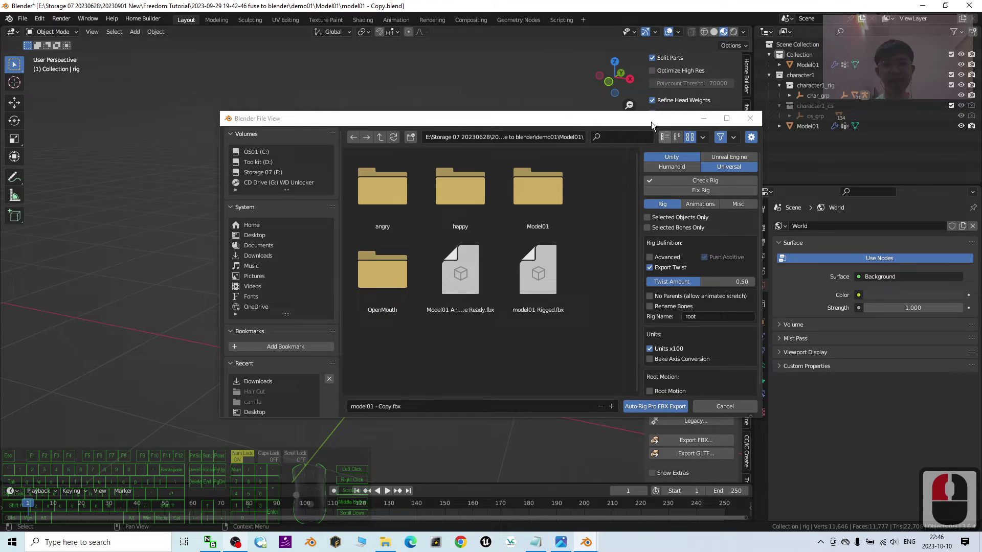
pyautogui.moveTo(590, 117); pyautogui.dragTo(480, 118)
pyautogui.click(611, 160)
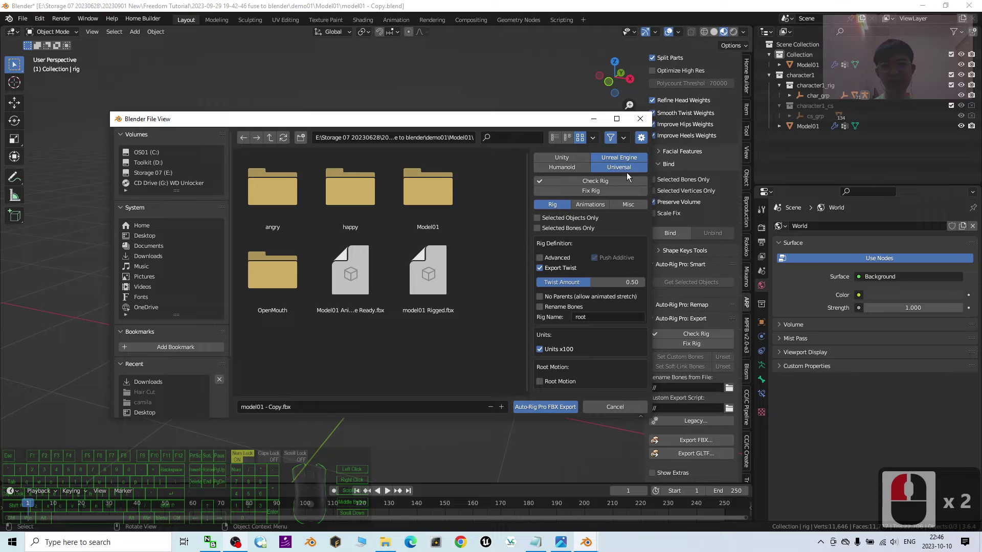
# Choose the Desktop folder as the export destination and name the file model01_GameReady
pyautogui.click(158, 234)
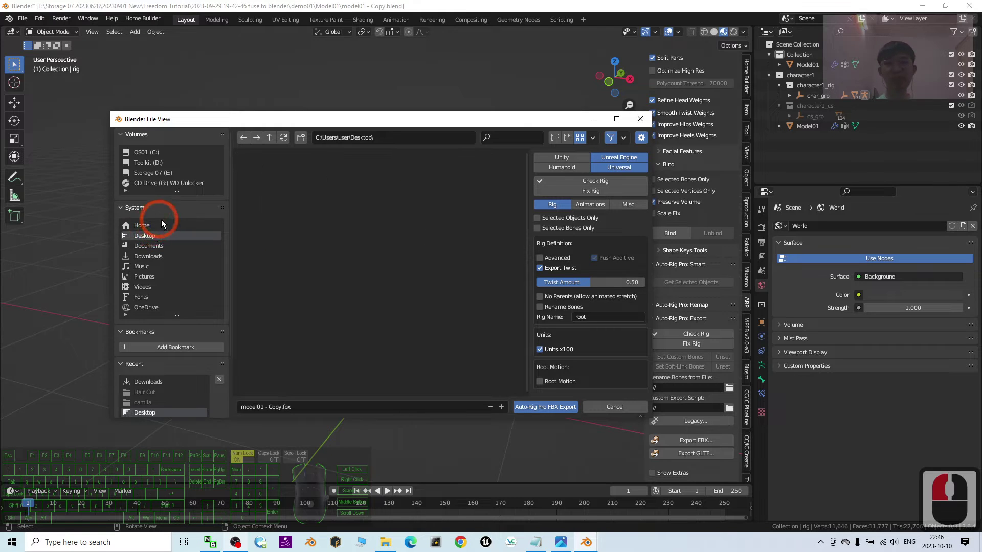
pyautogui.doubleClick(281, 406)
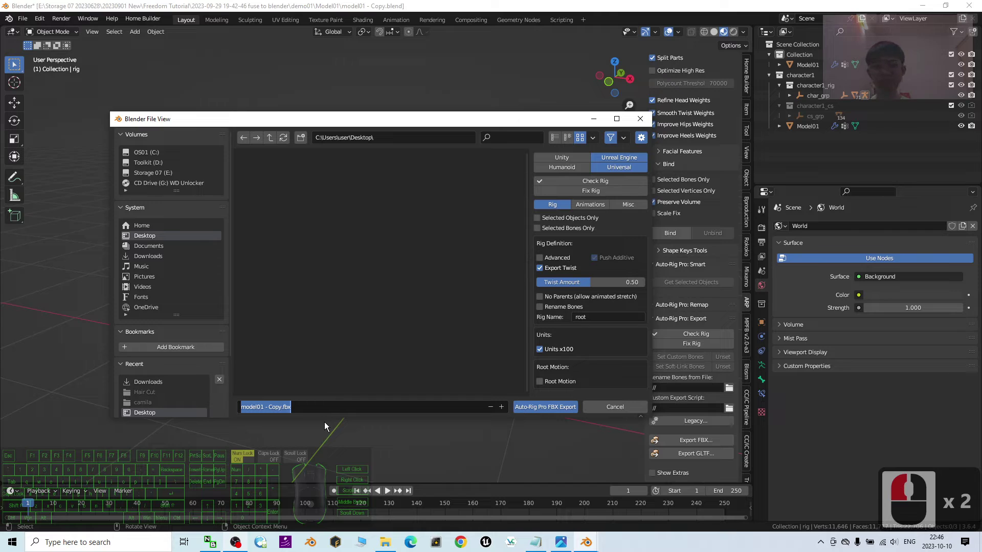
pyautogui.write('model01')
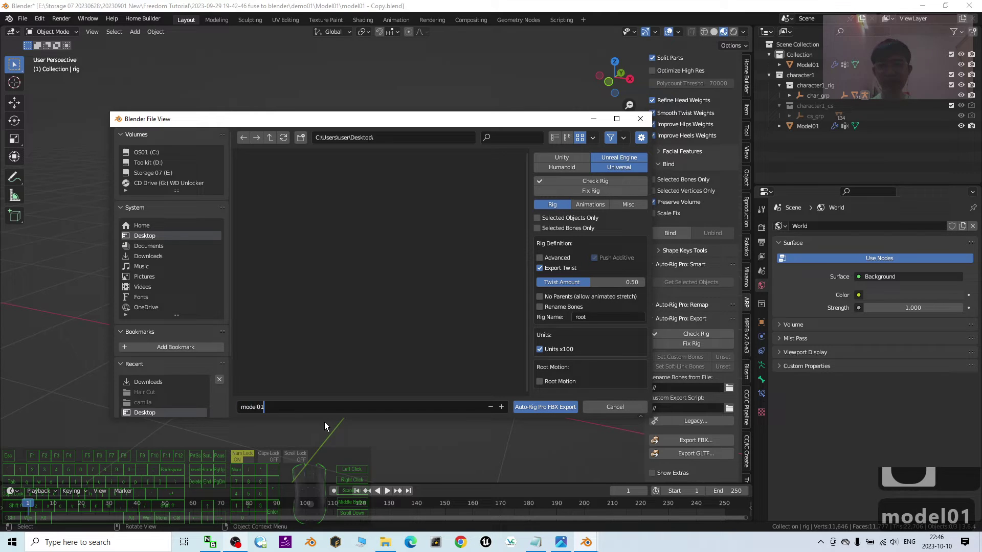
pyautogui.write('A')
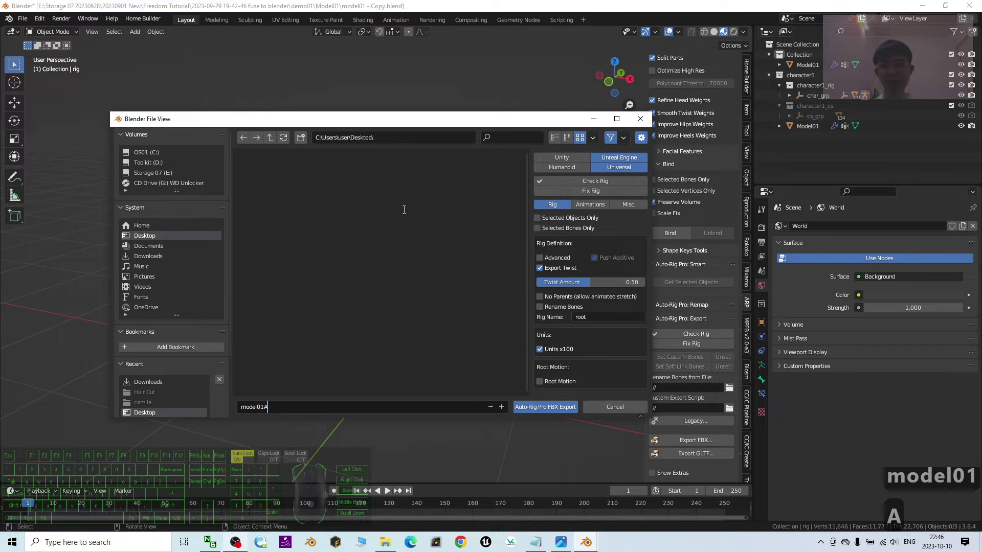
pyautogui.moveTo(453, 126); pyautogui.dragTo(577, 98)
pyautogui.click(480, 414)
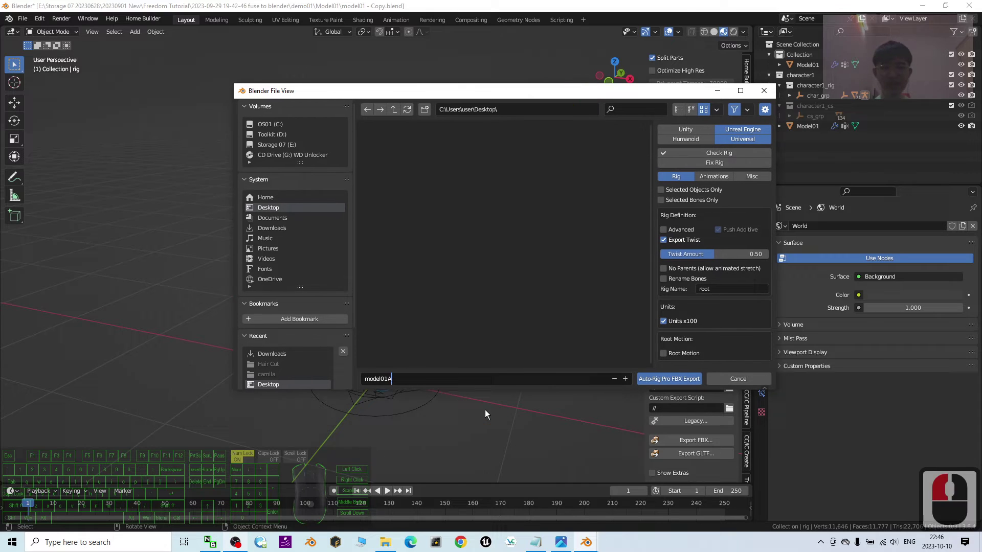
pyautogui.press('BackSpace')
pyautogui.write('_Game')
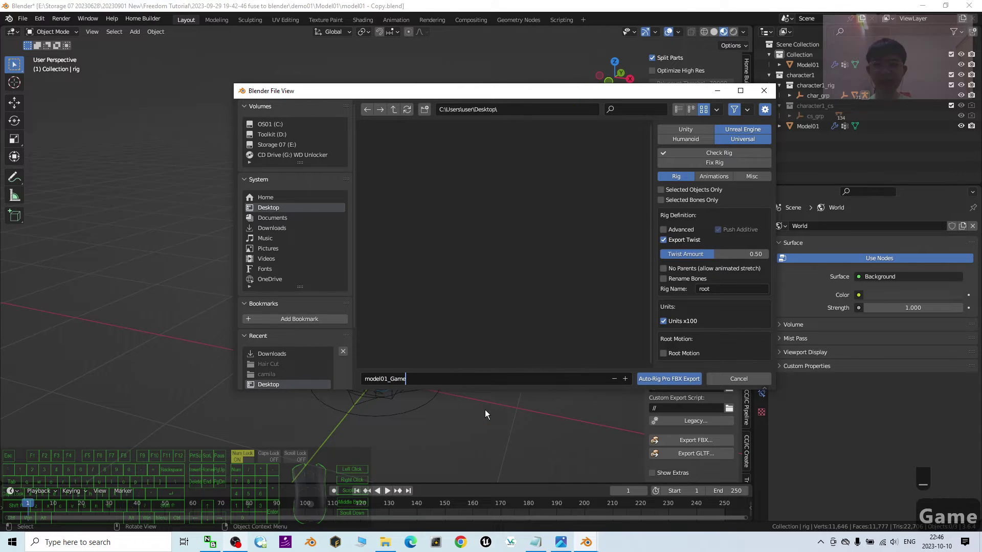
pyautogui.write('REady')
pyautogui.press('BackSpace')
pyautogui.press('BackSpace')
pyautogui.press('BackSpace')
pyautogui.press('BackSpace')
pyautogui.write('eady')
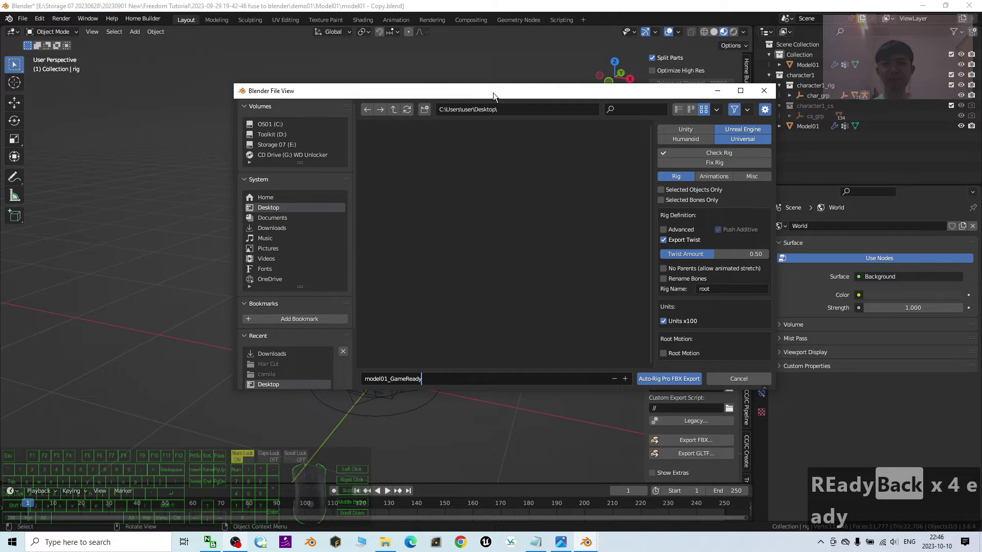
# Export the rigged character with Auto-Rig Pro FBX Export
pyautogui.moveTo(494, 95); pyautogui.dragTo(265, 93)
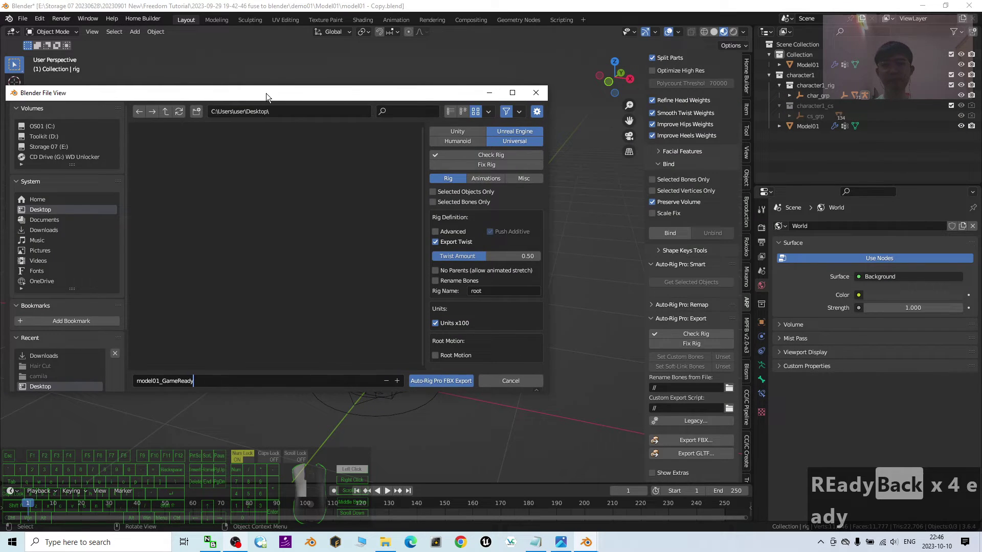
pyautogui.click(450, 381)
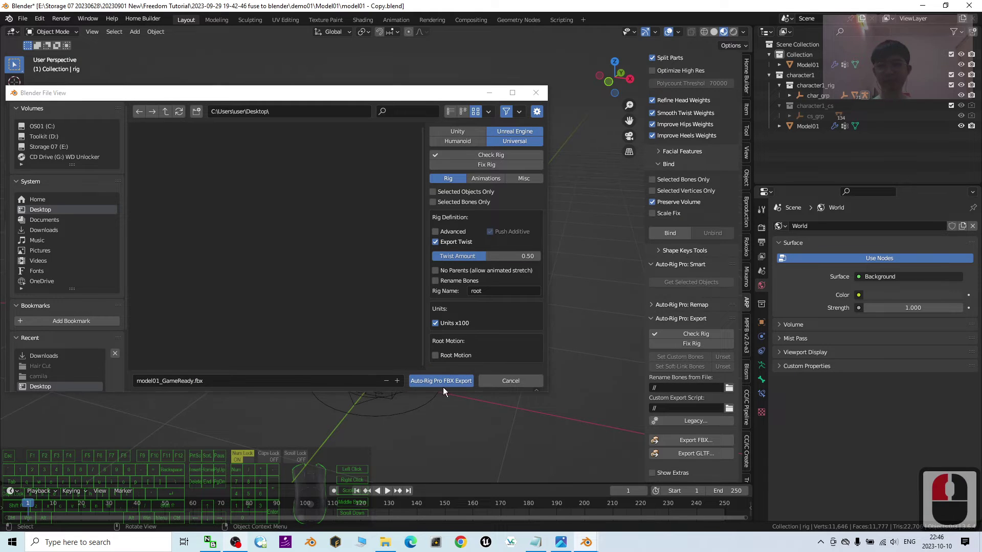
pyautogui.click(443, 382)
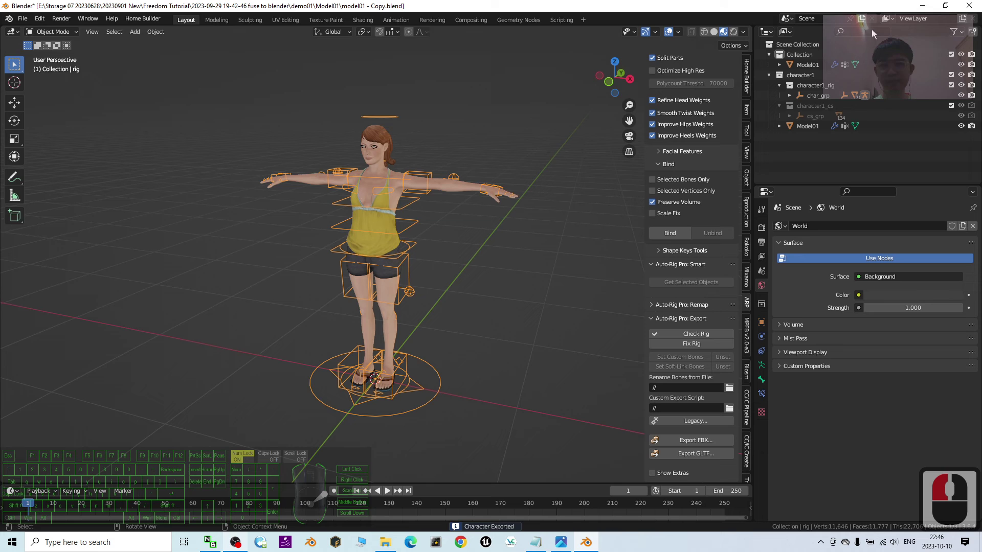
# Minimize the current project, launch a second Blender 3.6 instance, and dismiss its splash screen
pyautogui.click(931, 7)
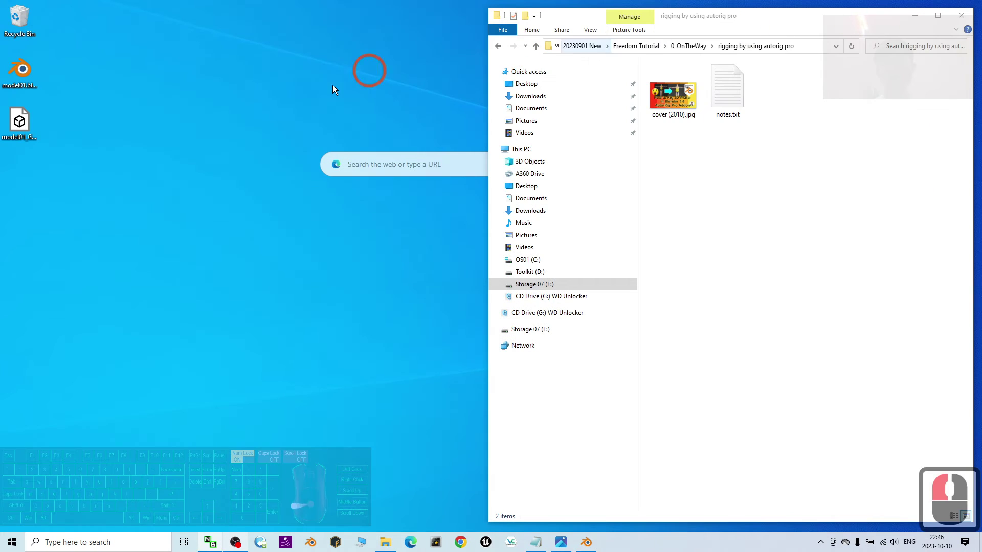
pyautogui.doubleClick(20, 123)
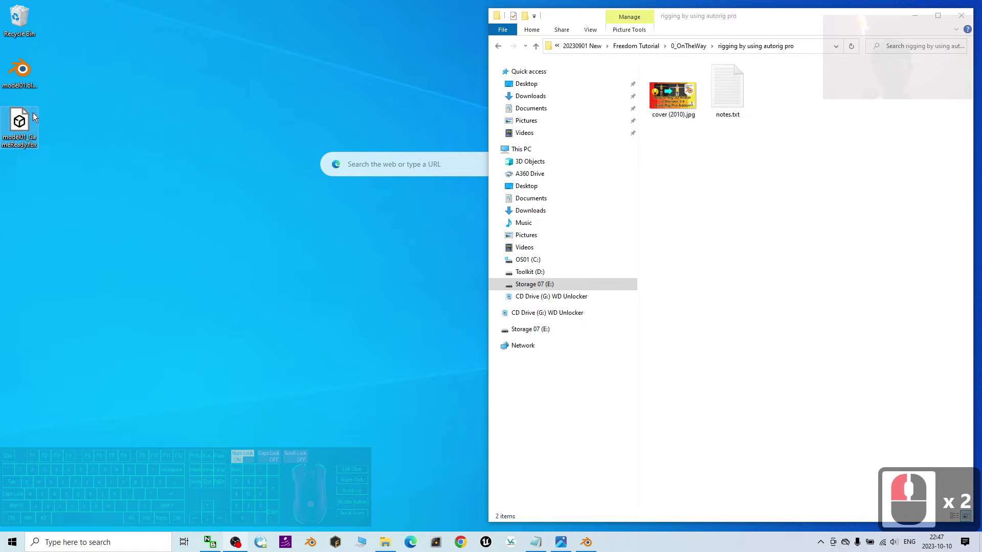
pyautogui.click(118, 547)
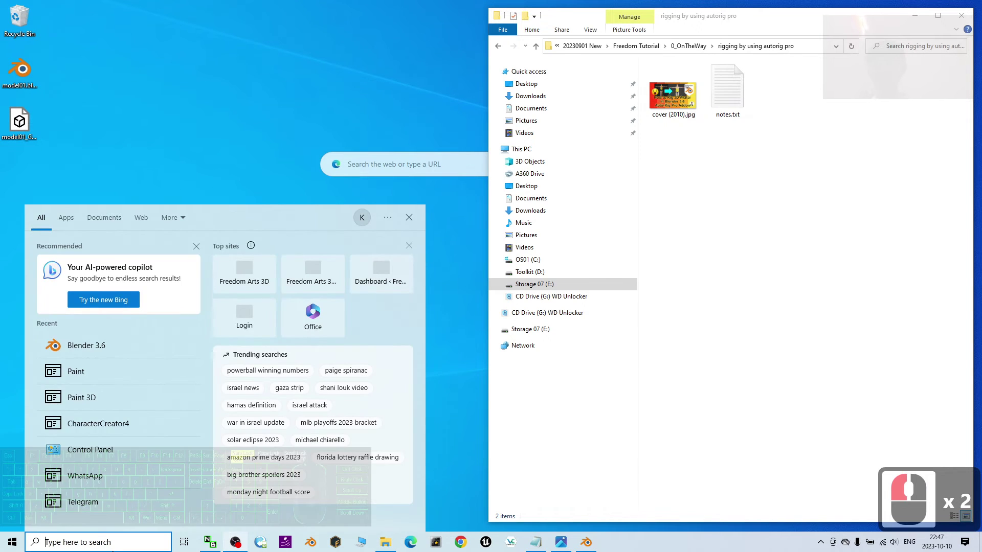
pyautogui.write('blender')
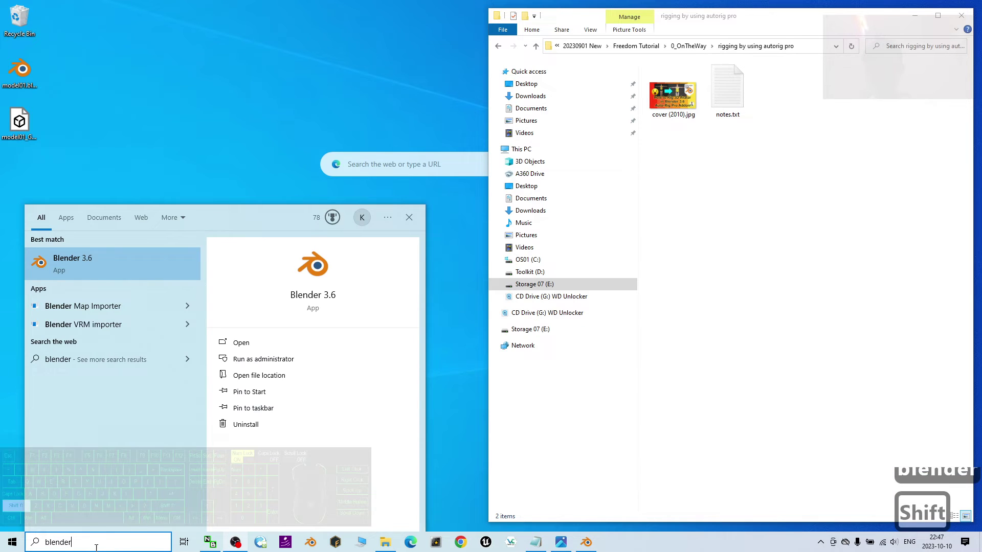
pyautogui.click(100, 265)
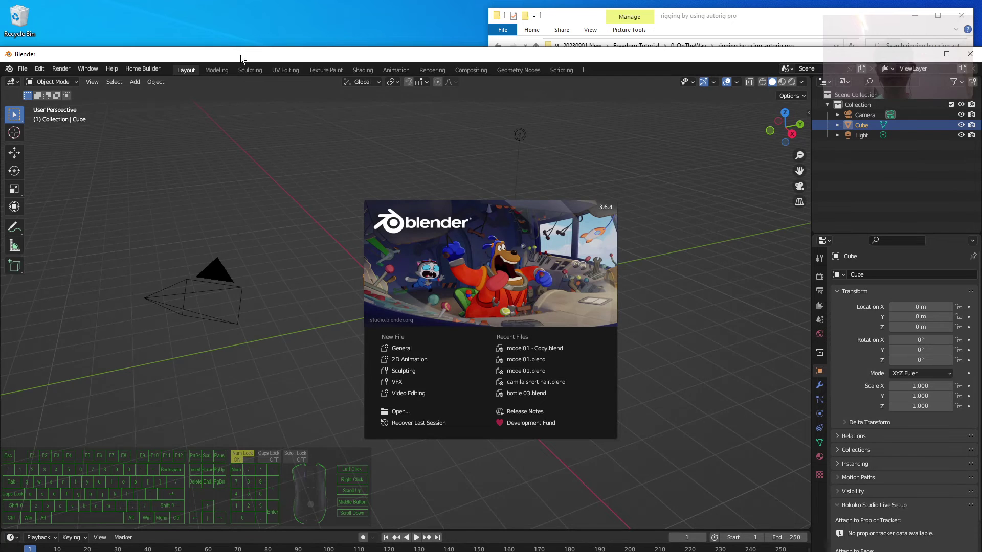
pyautogui.moveTo(240, 55); pyautogui.dragTo(411, 45)
pyautogui.click(417, 204)
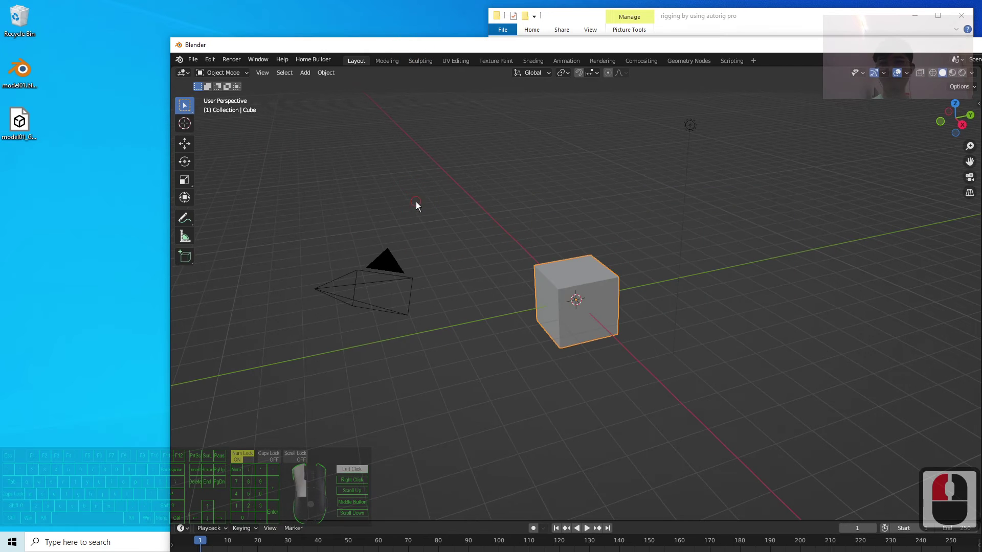
# Delete all default objects from the new scene
pyautogui.doubleClick(488, 199)
pyautogui.press('a')
pyautogui.press('Delete')
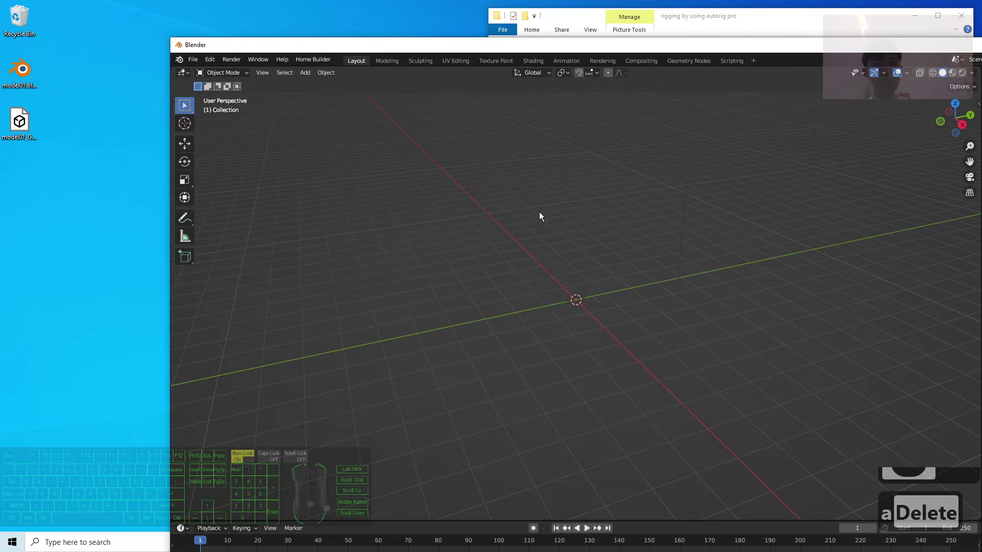
# Import model01_GameReady.fbx from the Desktop into the empty scene
pyautogui.click(194, 60)
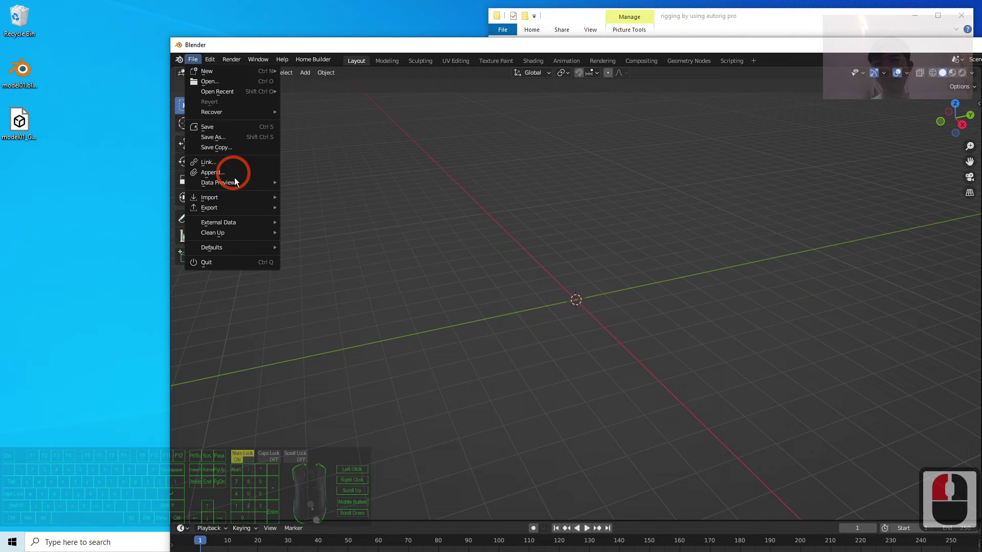
pyautogui.click(233, 197)
pyautogui.click(326, 310)
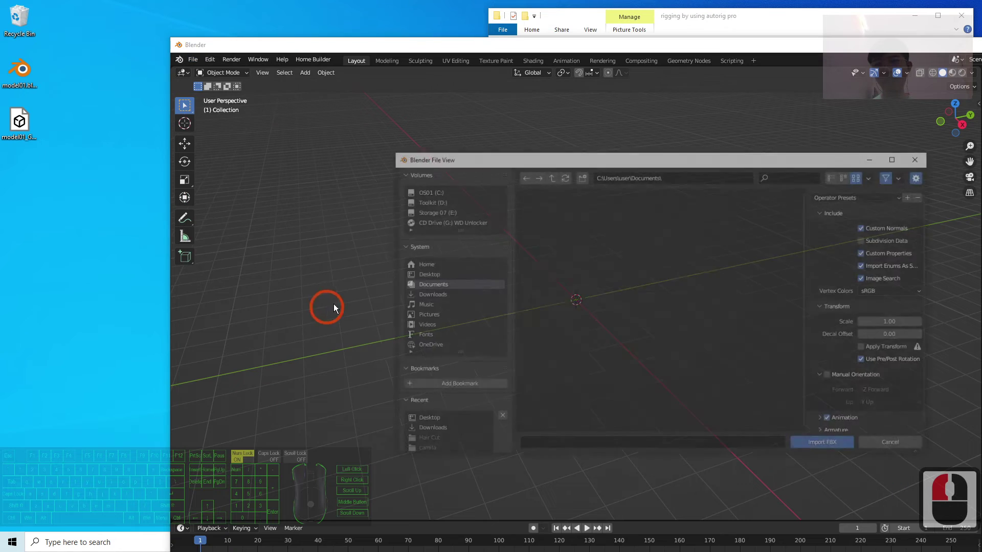
pyautogui.click(430, 274)
pyautogui.doubleClick(547, 226)
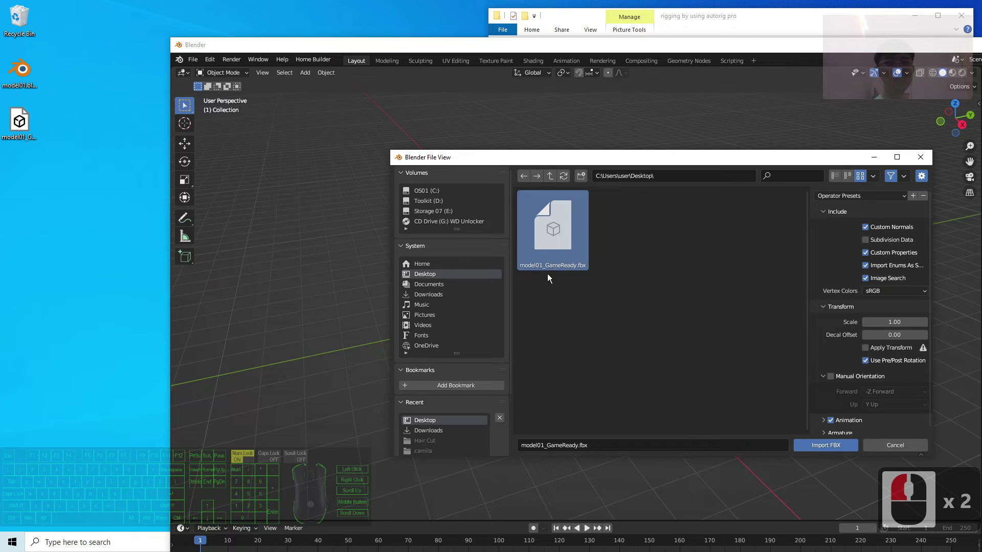
pyautogui.click(569, 228)
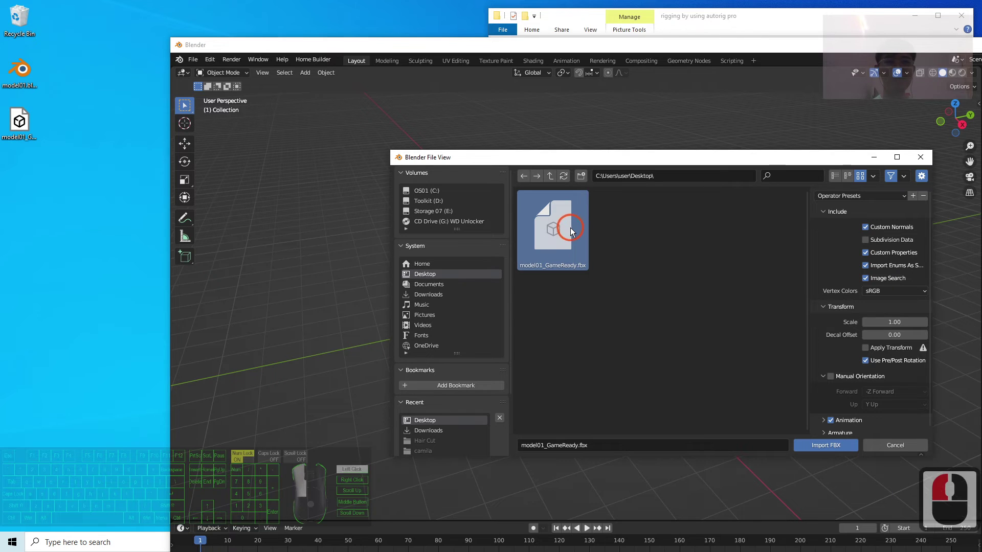
pyautogui.doubleClick(570, 228)
# Maximize the new Blender window and switch the viewport to Material Preview shading to inspect the imported avatar
pyautogui.scroll(9, 644, 292)
pyautogui.scroll(-6, 655, 246)
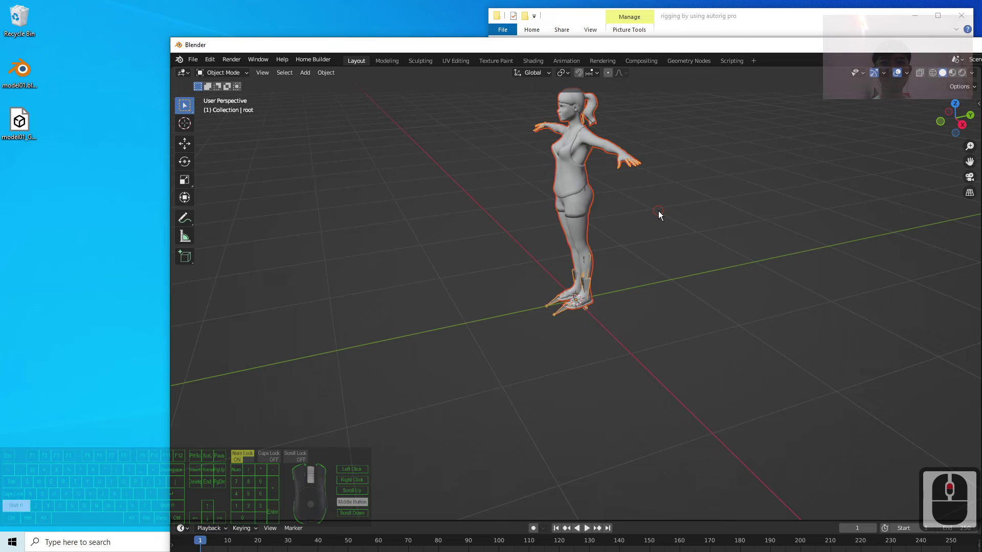
pyautogui.keyDown('shift'); pyautogui.moveTo(658, 211); pyautogui.dragTo(753, 249, button='middle'); pyautogui.keyUp('shift')
pyautogui.doubleClick(836, 46)
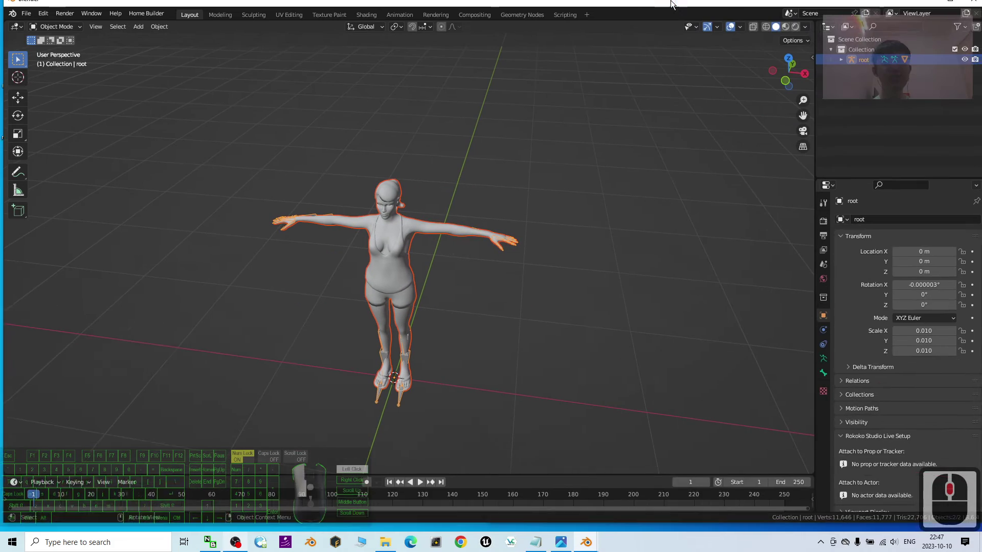
pyautogui.click(788, 33)
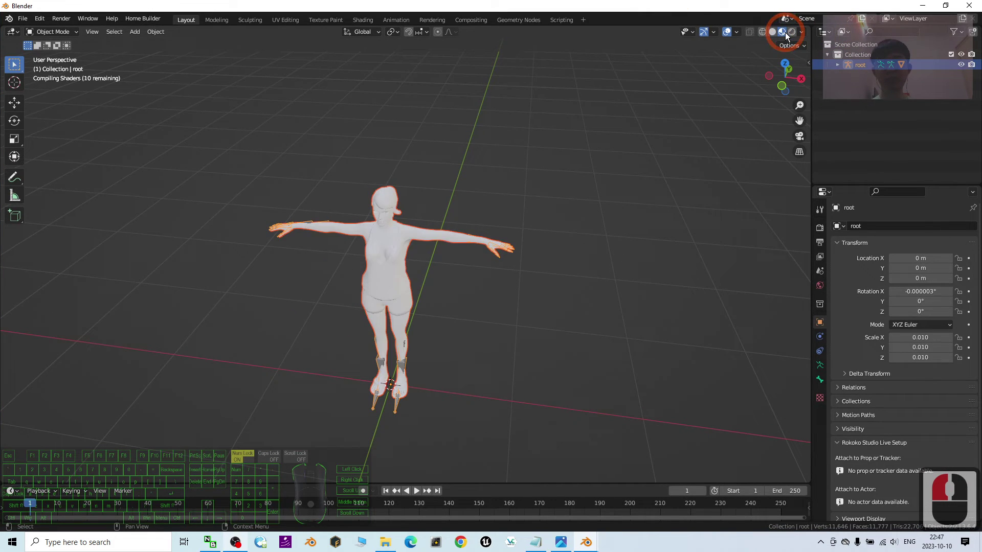
# Set the root armature's viewport display to In Front so its bones draw over the avatar mesh
pyautogui.moveTo(463, 320); pyautogui.dragTo(460, 235, button='middle')
pyautogui.scroll(4, 460, 235)
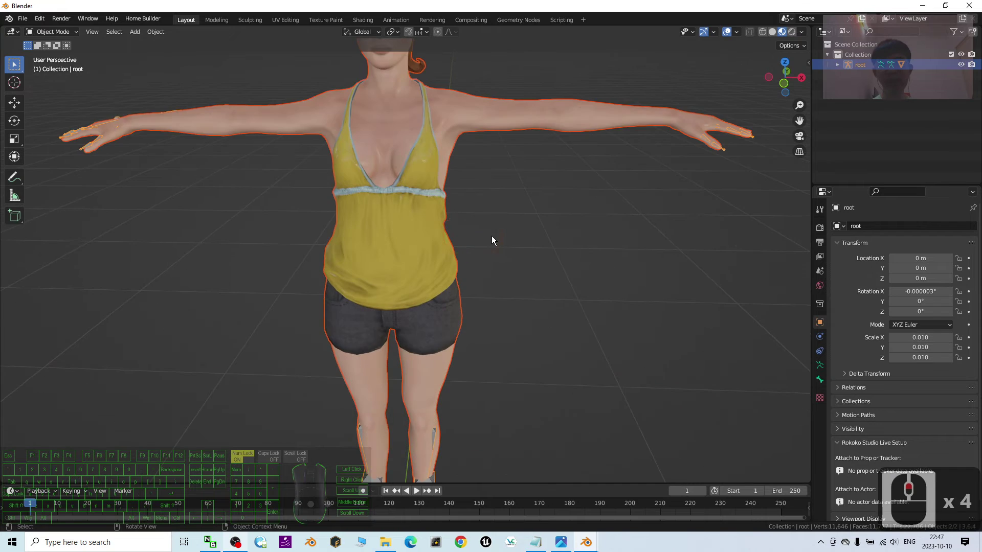
pyautogui.scroll(-3, 490, 241)
pyautogui.scroll(-2, 487, 259)
pyautogui.click(418, 379)
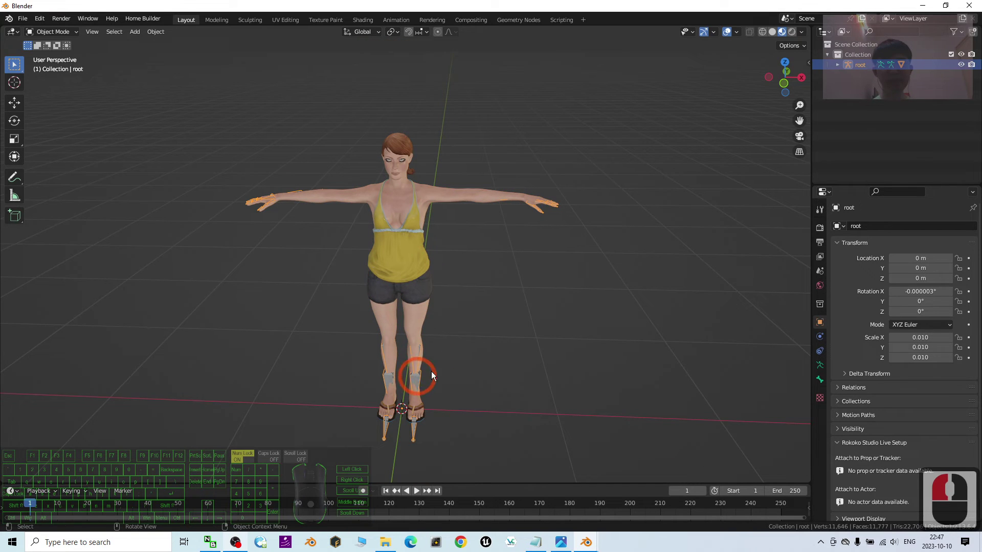
pyautogui.click(820, 365)
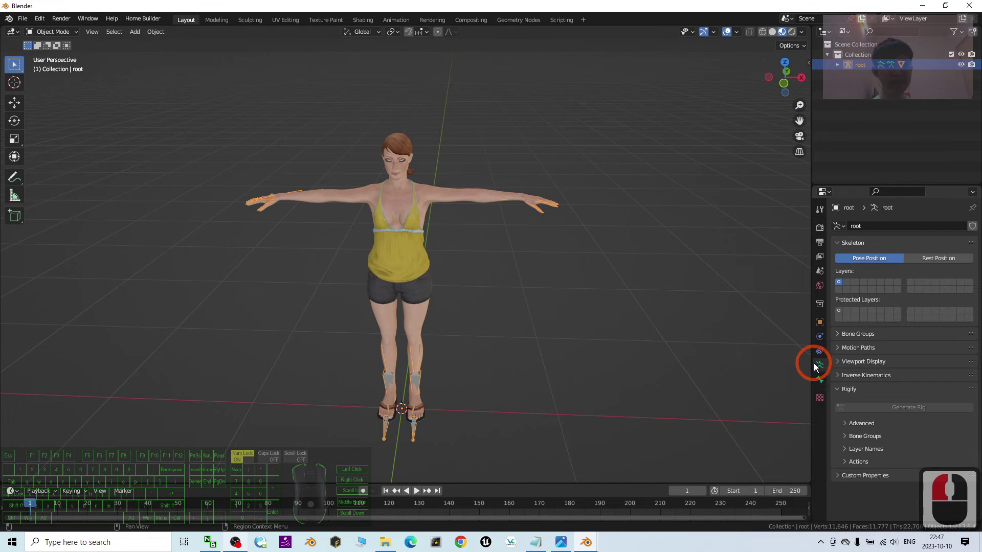
pyautogui.click(842, 361)
pyautogui.click(899, 422)
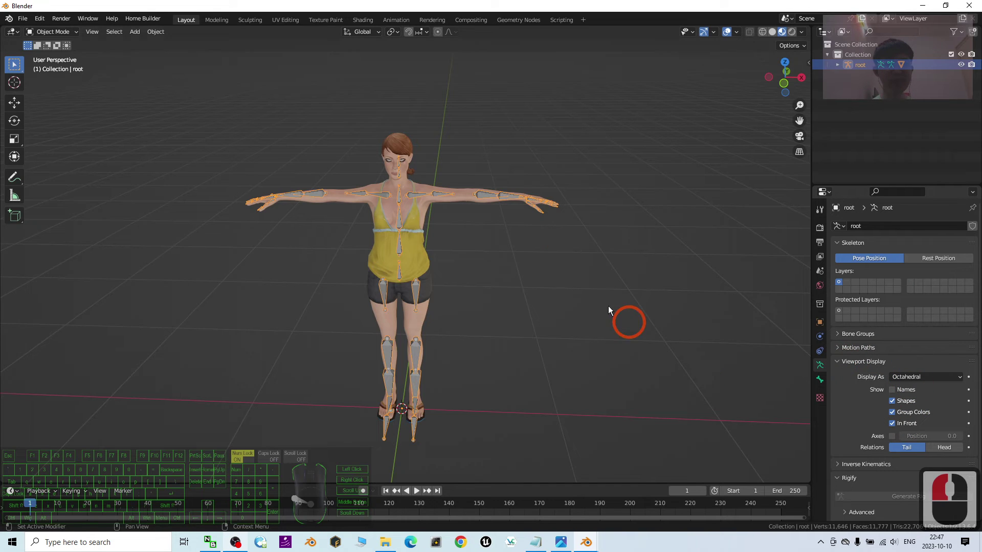
# Switch the root armature from Object Mode to Pose Mode
pyautogui.scroll(2, 564, 240)
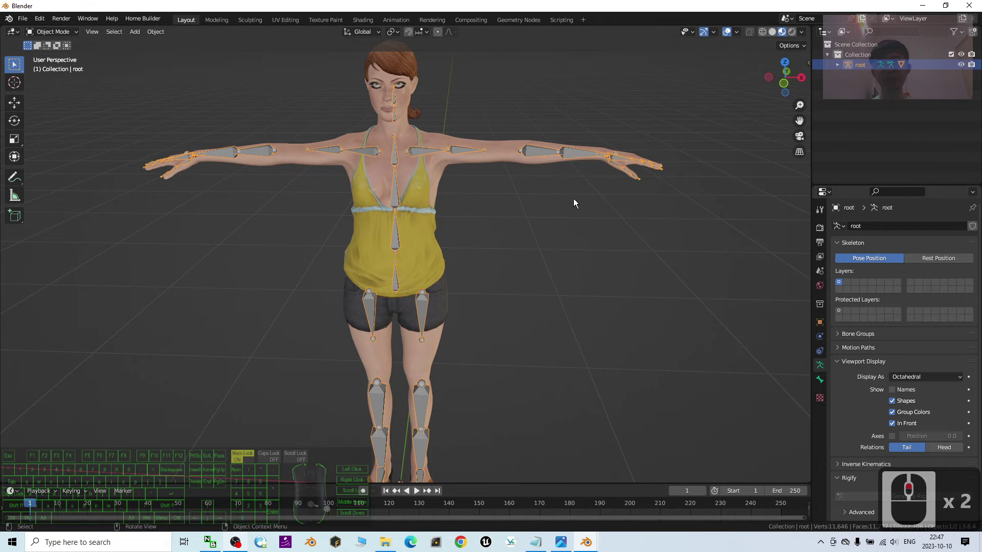
pyautogui.doubleClick(426, 152)
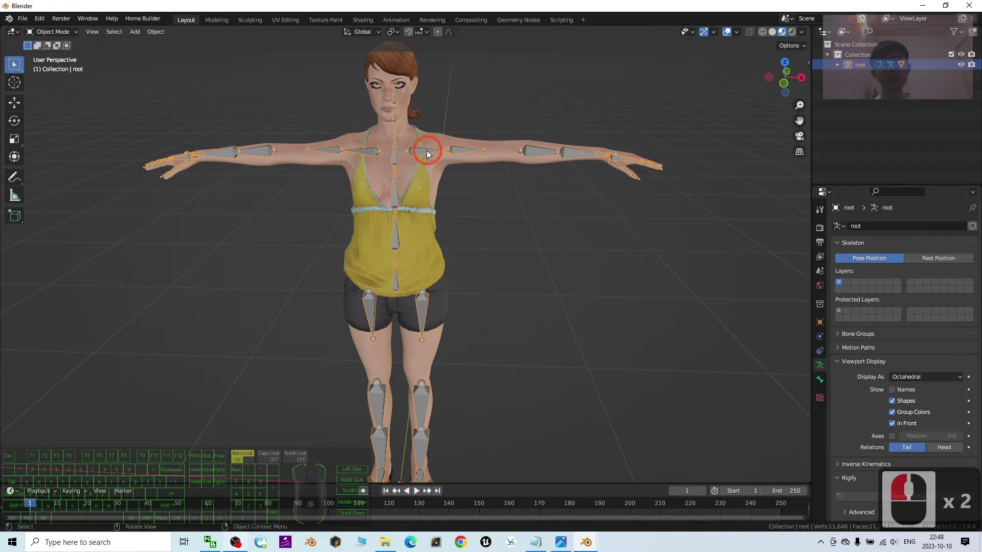
pyautogui.click(57, 31)
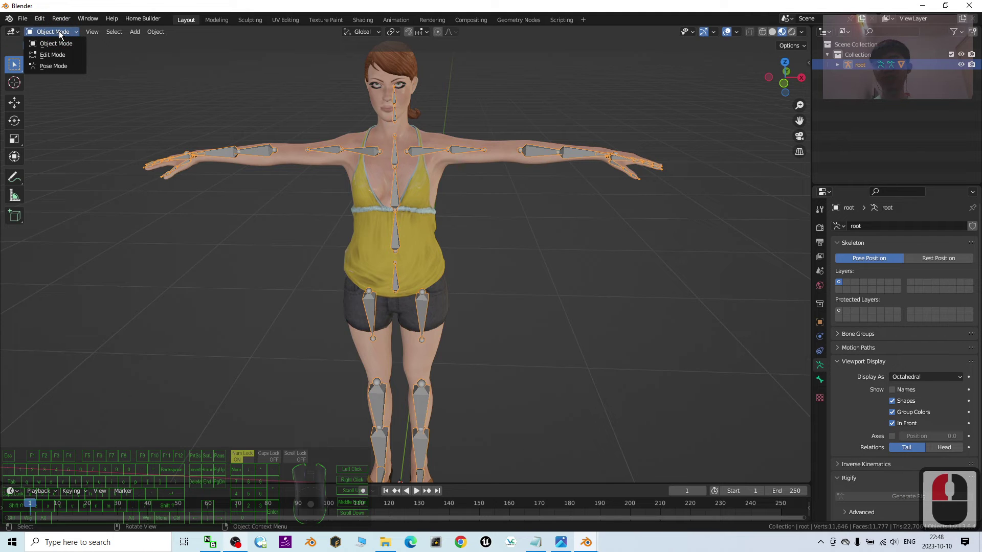
pyautogui.click(53, 66)
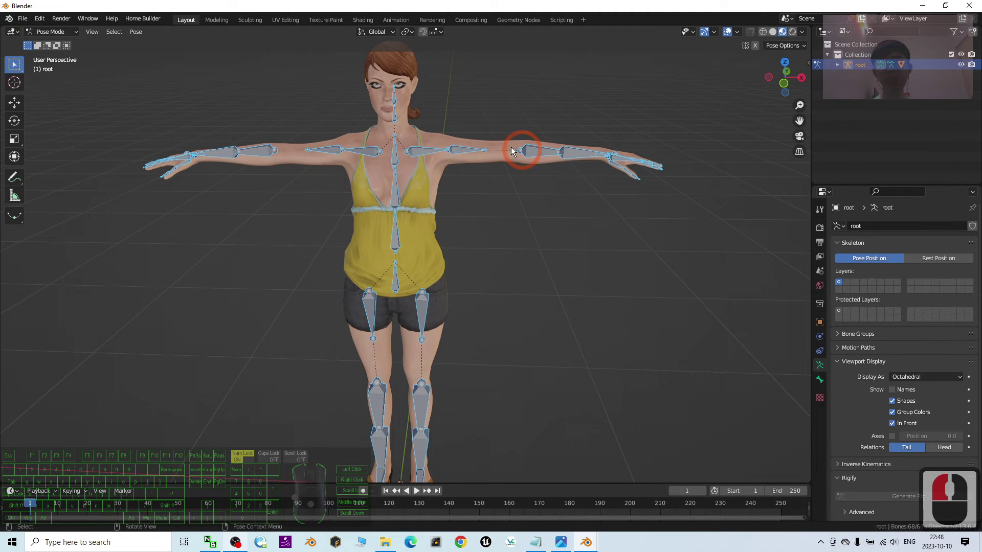
# Try rotating the arm_twist.l bone in the avatar's left upper arm with the Rotate tool, and undo it
pyautogui.click(466, 150)
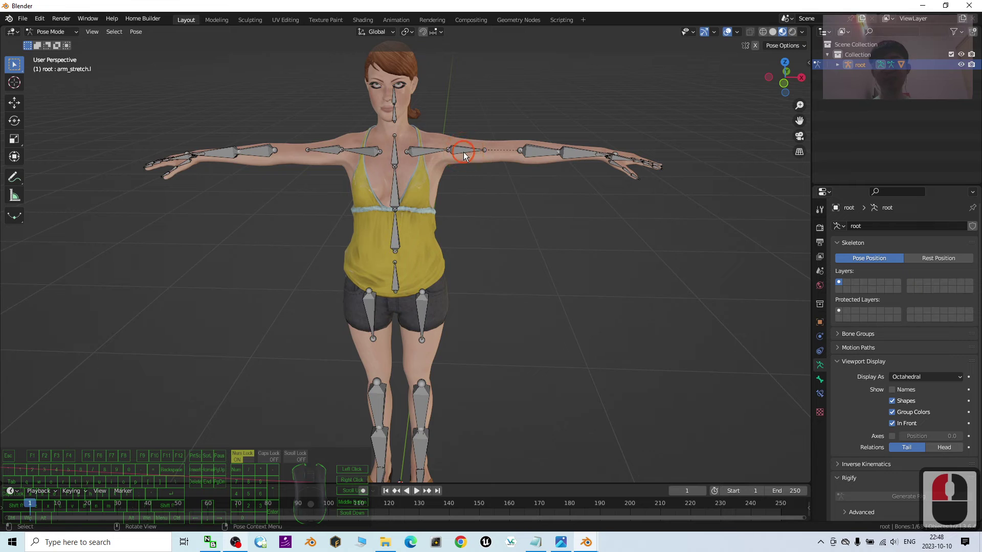
pyautogui.click(464, 154)
pyautogui.click(14, 120)
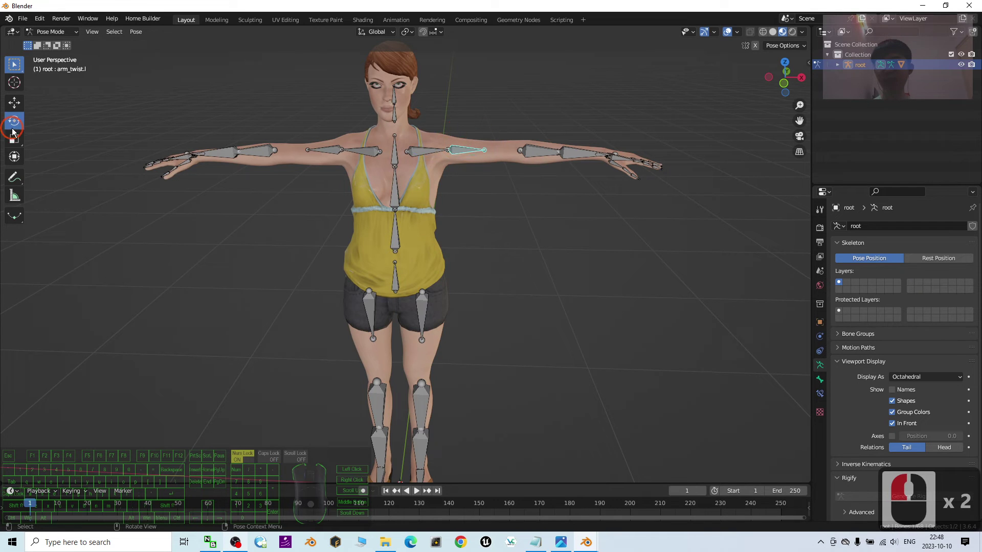
pyautogui.moveTo(464, 119); pyautogui.dragTo(504, 110)
pyautogui.scroll(4, 511, 109)
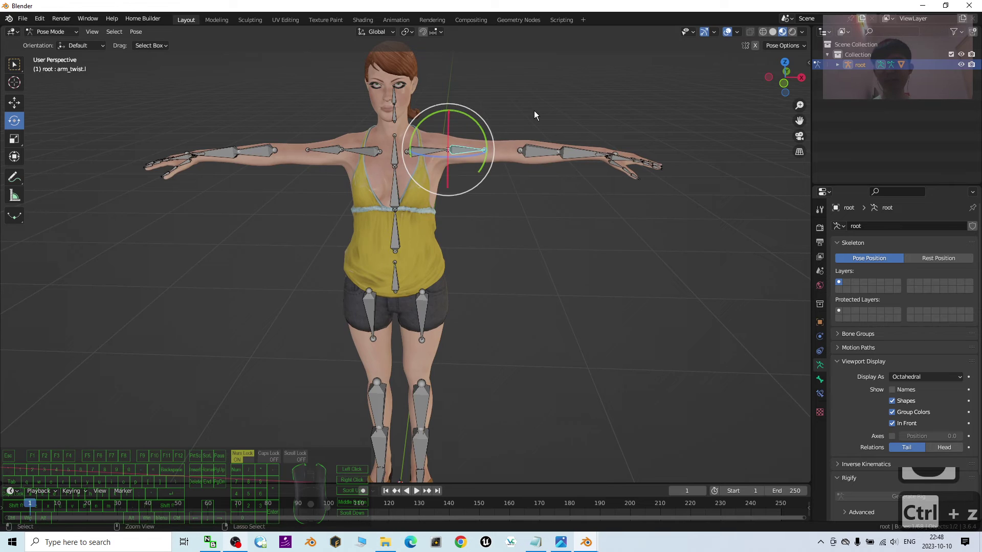
pyautogui.scroll(-3, 534, 140)
# Rotate the arm_stretch.l bone to lower the avatar's left arm beside the body
pyautogui.keyDown('shift'); pyautogui.moveTo(584, 144); pyautogui.dragTo(545, 228, button='middle'); pyautogui.keyUp('shift')
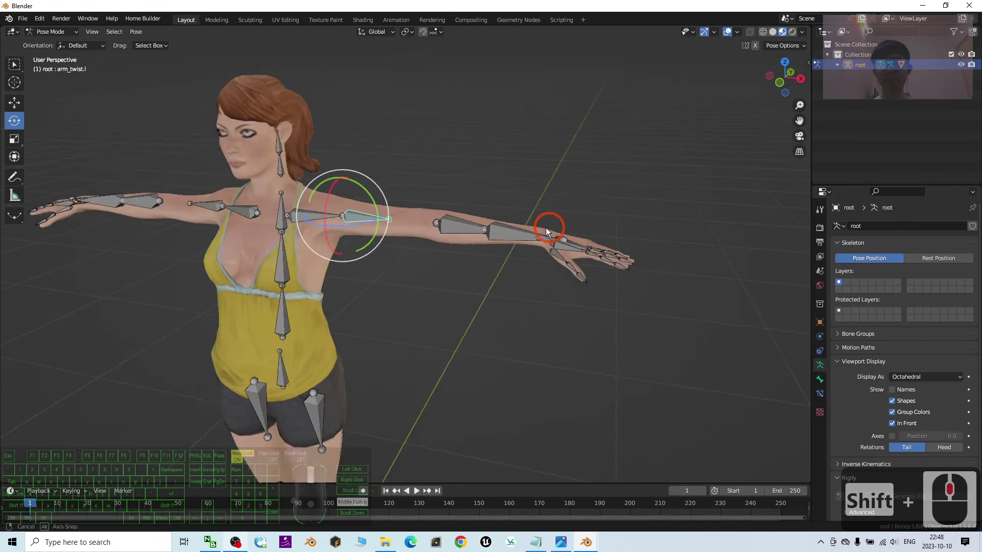
pyautogui.scroll(2, 359, 191)
pyautogui.keyDown('shift'); pyautogui.moveTo(309, 198); pyautogui.dragTo(406, 274, button='middle'); pyautogui.keyUp('shift')
pyautogui.scroll(1, 374, 247)
pyautogui.click(378, 257)
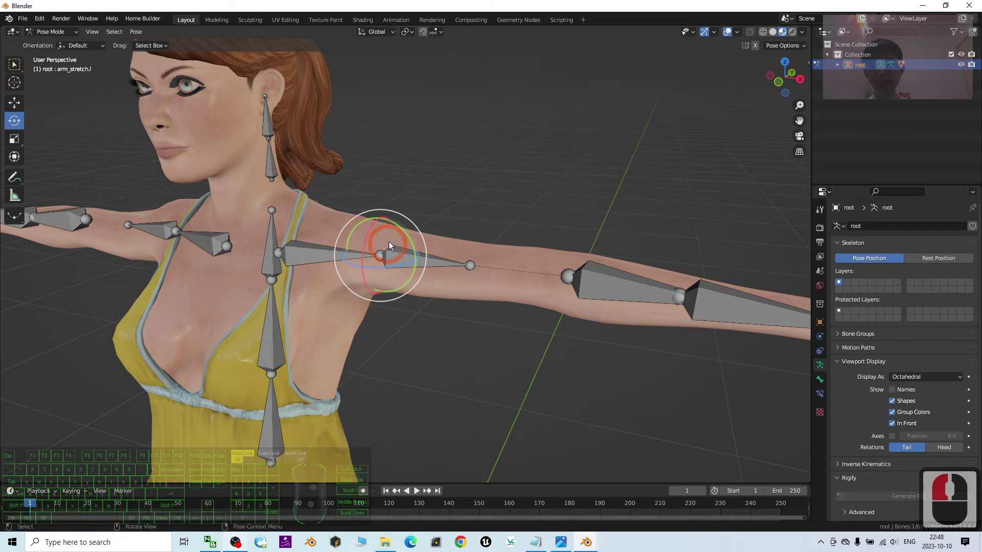
pyautogui.moveTo(401, 234); pyautogui.dragTo(421, 269)
pyautogui.hotkey('ctrl', 'z')
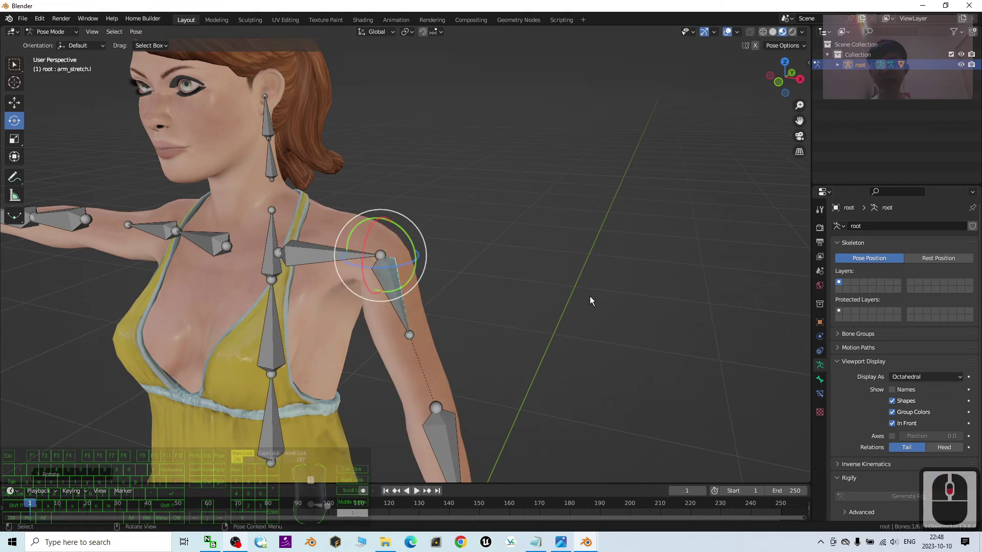
pyautogui.scroll(-6, 409, 314)
pyautogui.moveTo(409, 314); pyautogui.dragTo(392, 87, button='middle')
pyautogui.scroll(4, 508, 315)
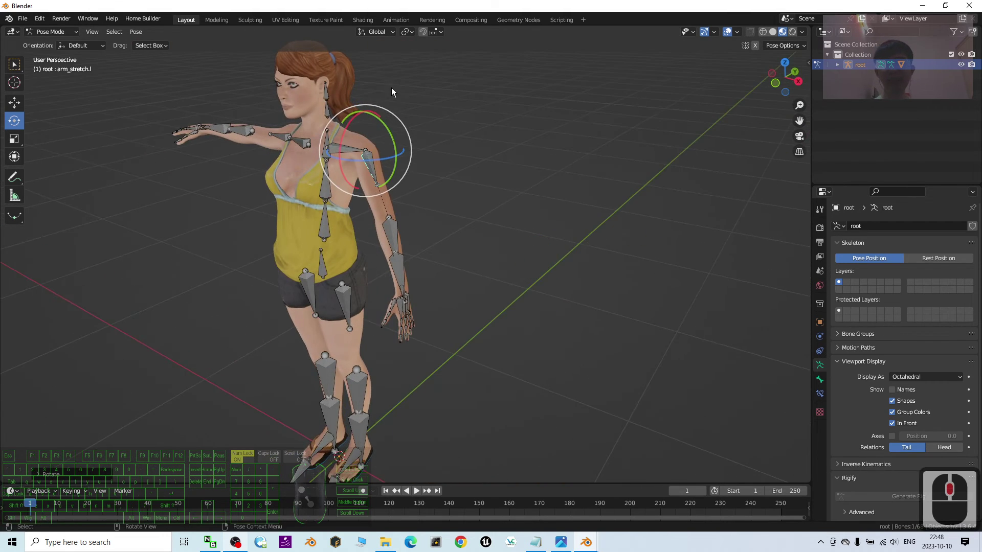
# Select the thigh_twist.l bone and check the original Auto-Rig Pro rig in the other Blender window
pyautogui.click(357, 304)
pyautogui.moveTo(357, 305); pyautogui.dragTo(539, 303, button='middle')
pyautogui.moveTo(648, 281); pyautogui.dragTo(568, 297, button='middle')
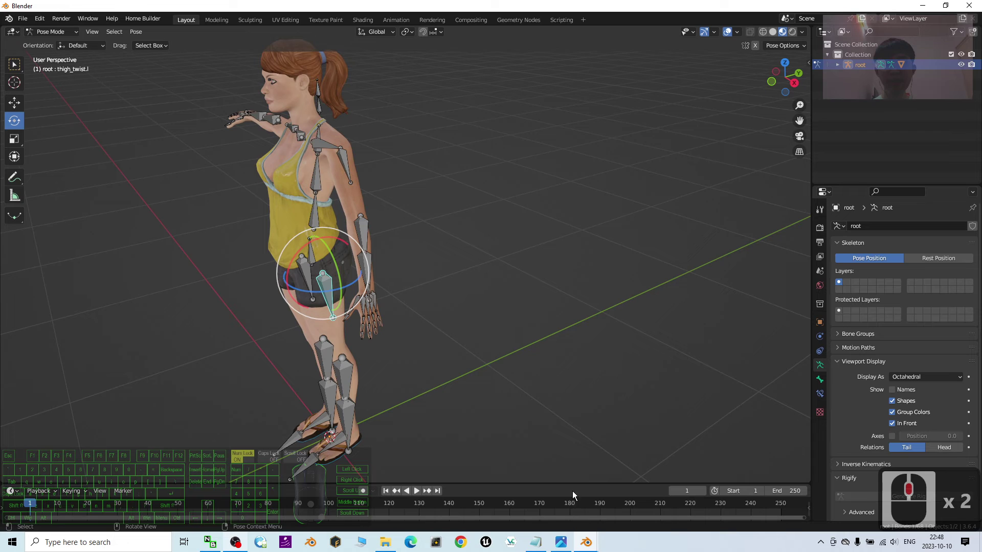
pyautogui.moveTo(586, 542)
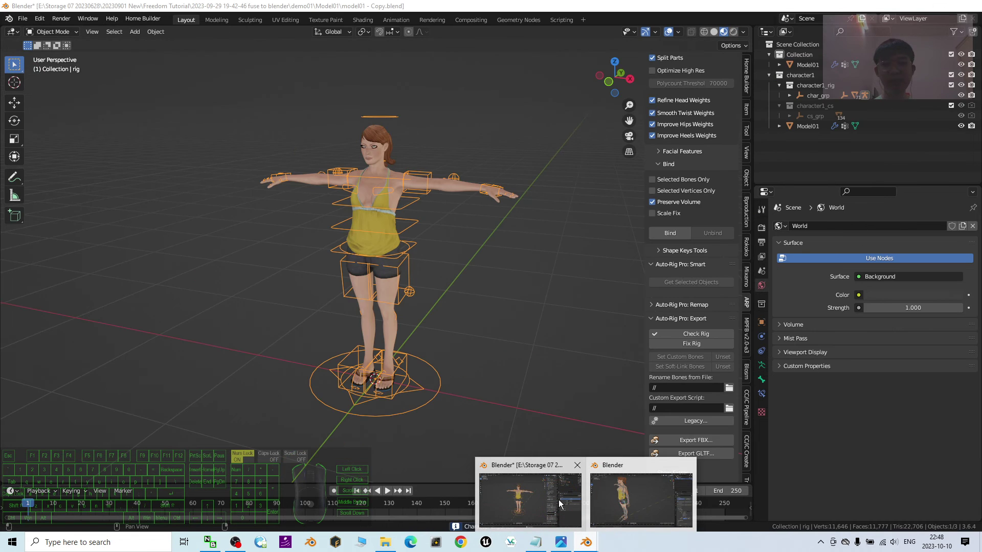
pyautogui.click(559, 503)
pyautogui.click(422, 265)
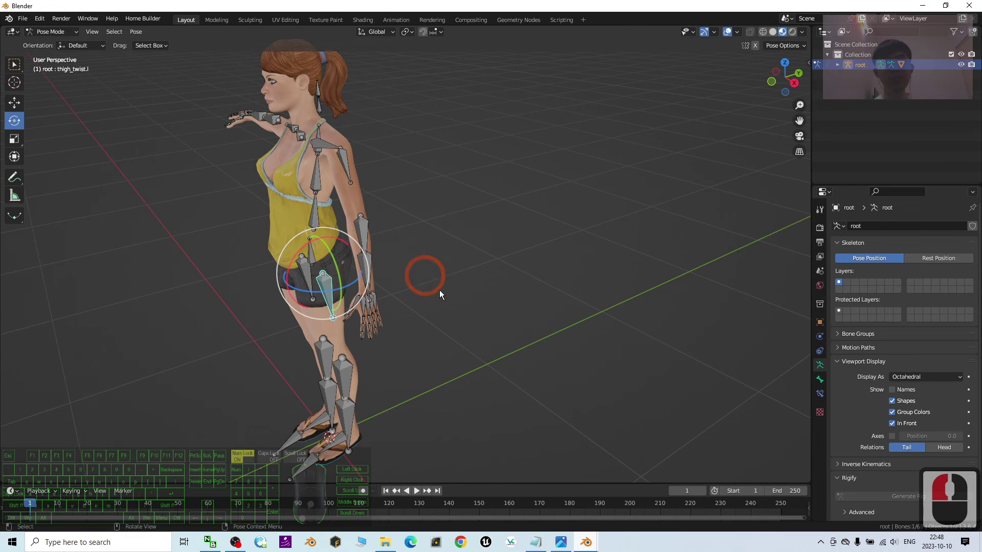
# Try rotating the thigh_stretch.r bone to raise the avatar's right leg forward, and undo it
pyautogui.moveTo(440, 290); pyautogui.dragTo(392, 118, button='middle')
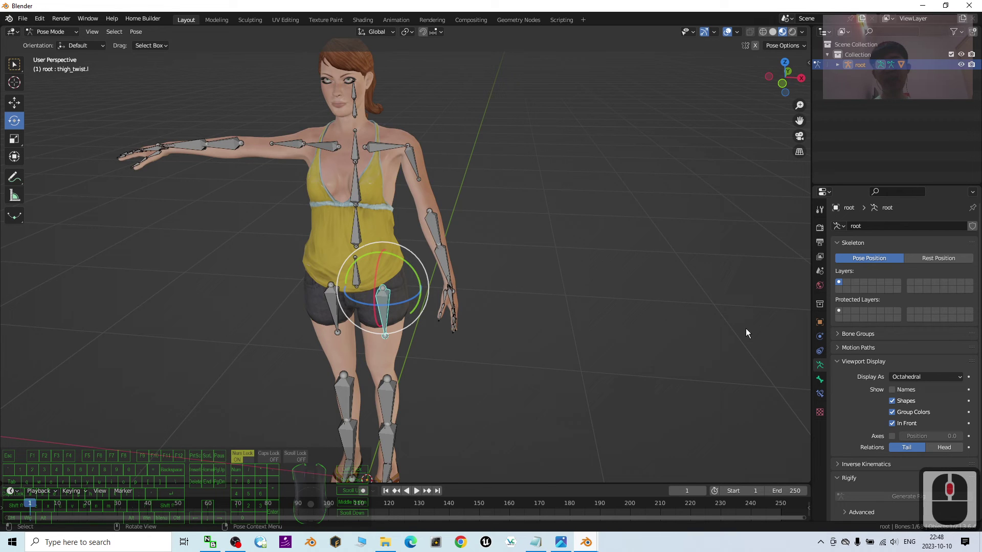
pyautogui.moveTo(746, 332); pyautogui.dragTo(561, 322, button='middle')
pyautogui.moveTo(424, 294); pyautogui.dragTo(345, 211, button='middle')
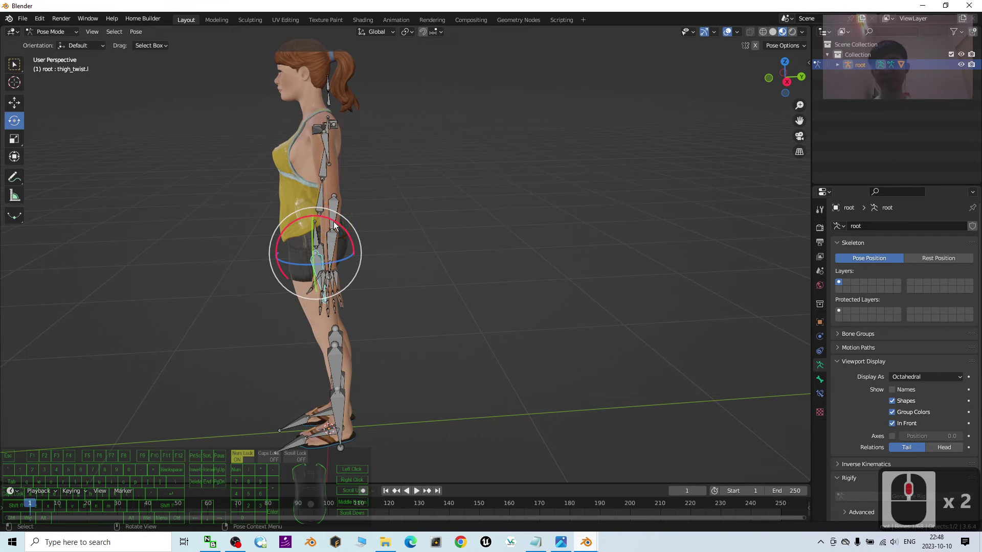
pyautogui.scroll(2, 371, 265)
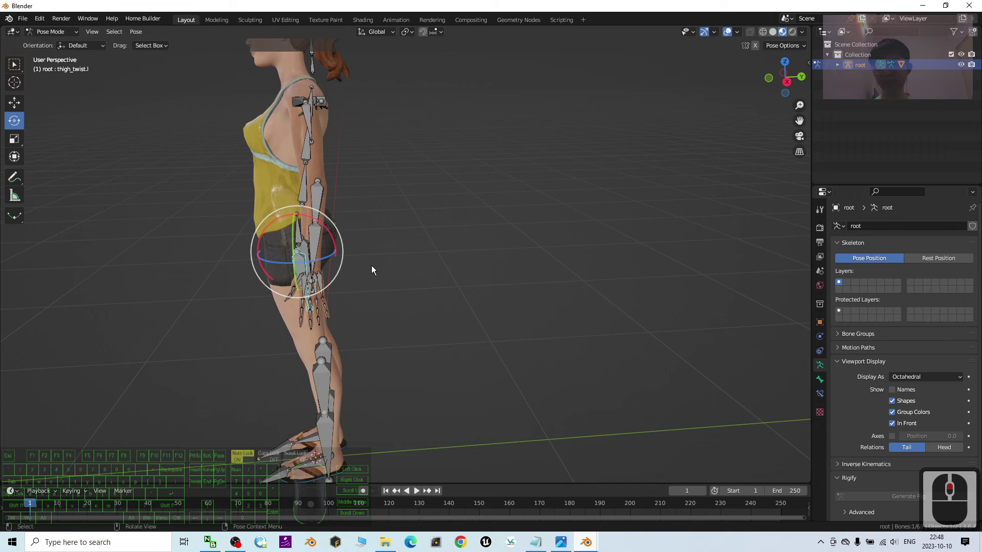
pyautogui.moveTo(371, 265); pyautogui.dragTo(494, 303, button='middle')
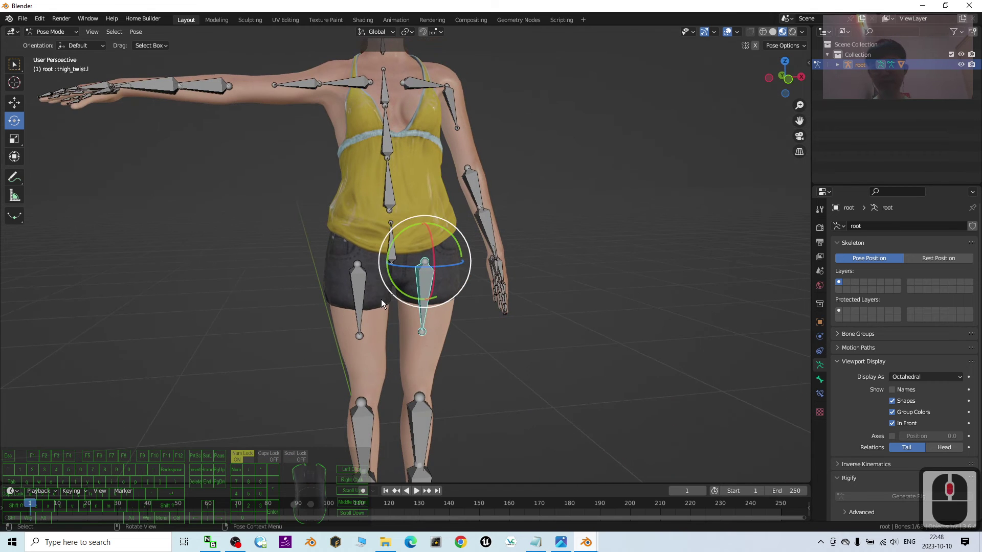
pyautogui.click(357, 268)
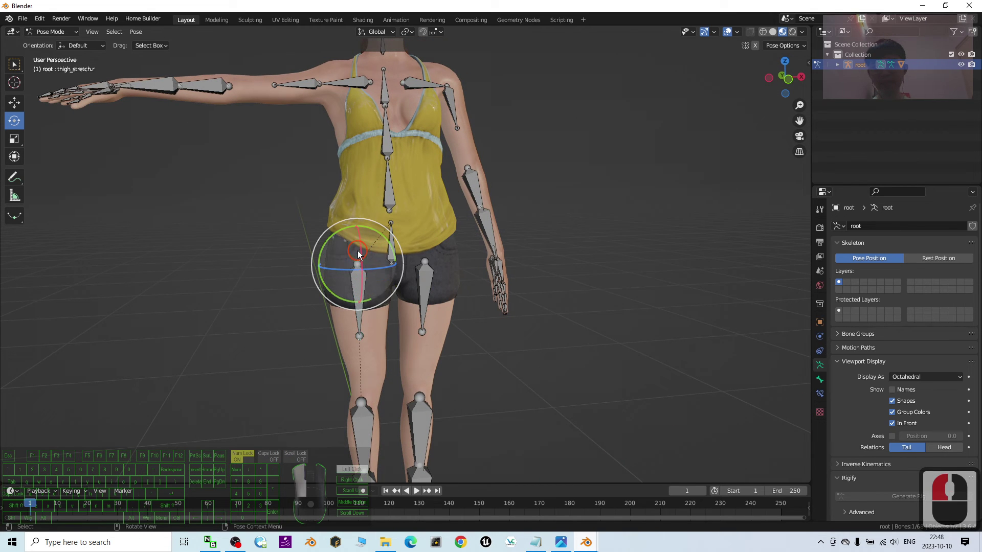
pyautogui.moveTo(358, 254); pyautogui.dragTo(362, 167)
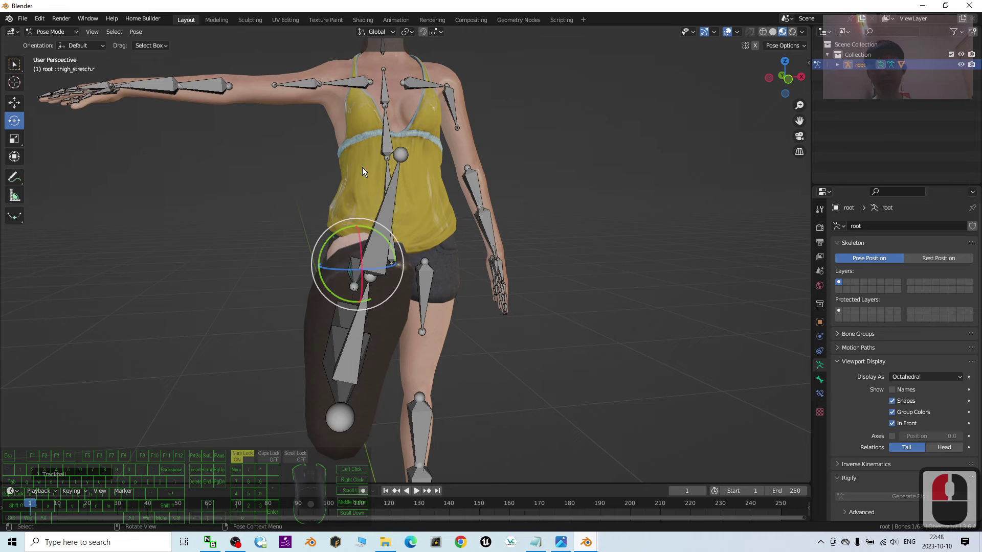
pyautogui.hotkey('ctrl', 'z')
# Try rotating the left thigh's thigh_twist.l and thigh_stretch.l bones to test the leg deformation
pyautogui.click(424, 266)
pyautogui.moveTo(425, 271); pyautogui.dragTo(427, 162)
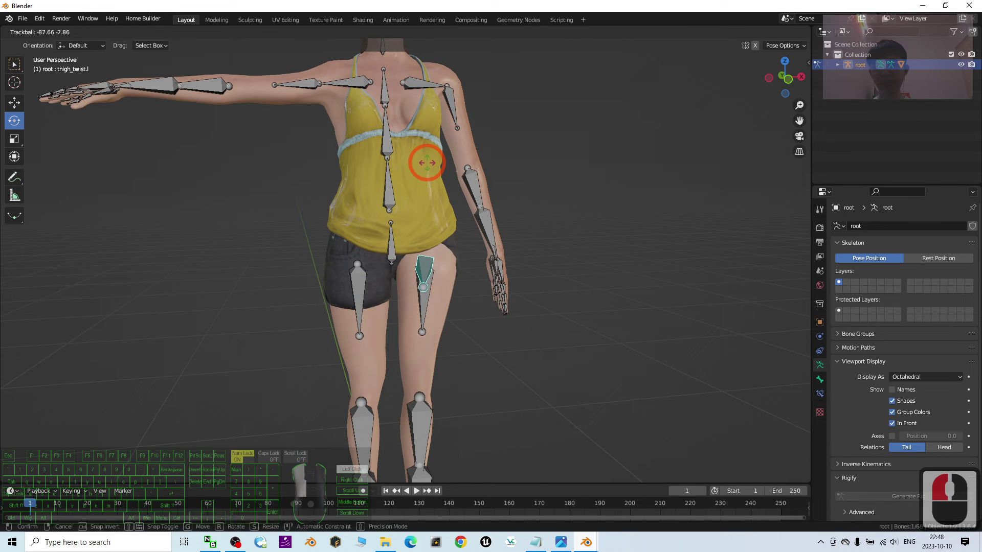
pyautogui.click(428, 298)
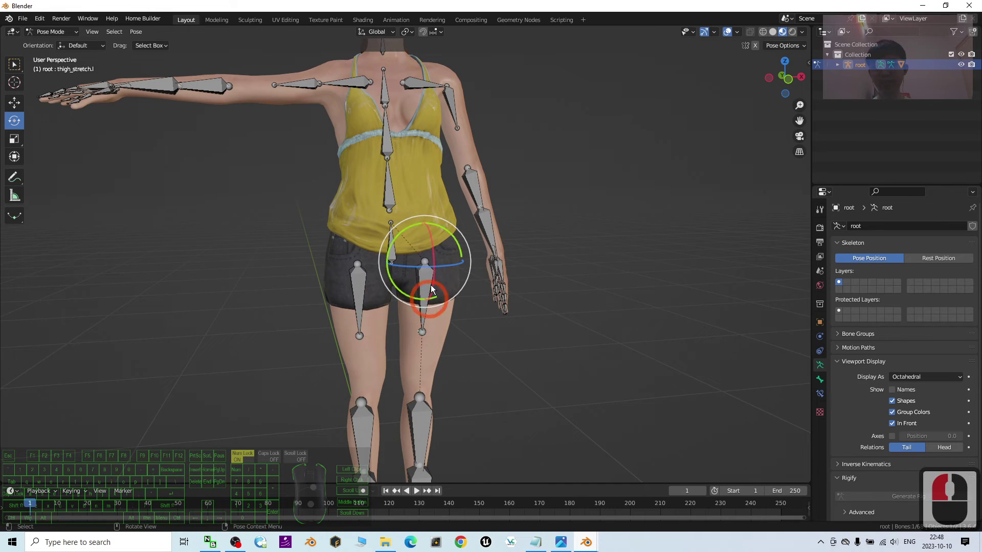
pyautogui.moveTo(431, 284); pyautogui.dragTo(520, 284)
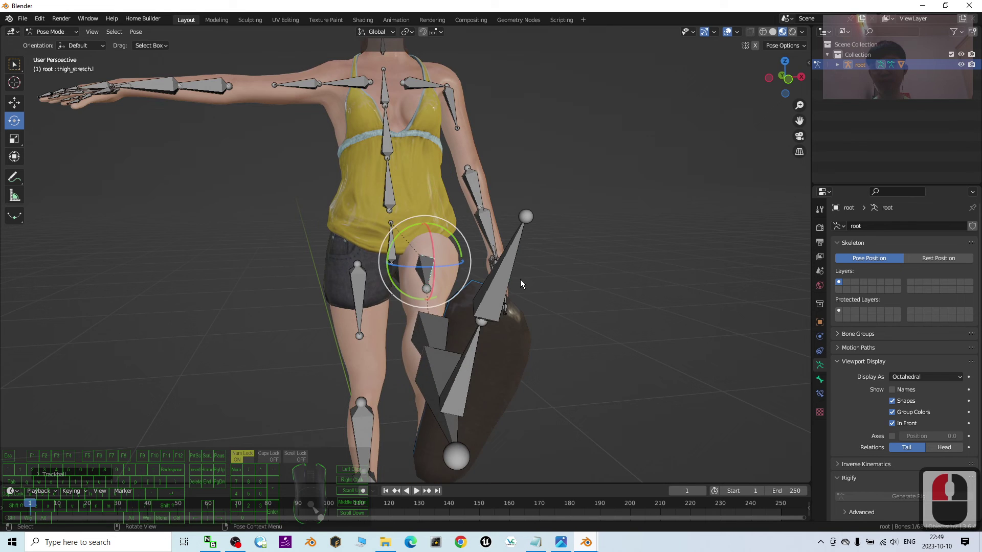
pyautogui.moveTo(520, 285); pyautogui.dragTo(498, 337, button='middle')
pyautogui.scroll(-3, 496, 340)
pyautogui.moveTo(407, 357); pyautogui.dragTo(439, 324, button='middle')
pyautogui.hotkey('ctrl', 'z')
# Undo the remaining pose tests until the left arm is back in its original T-pose
pyautogui.scroll(4, 358, 263)
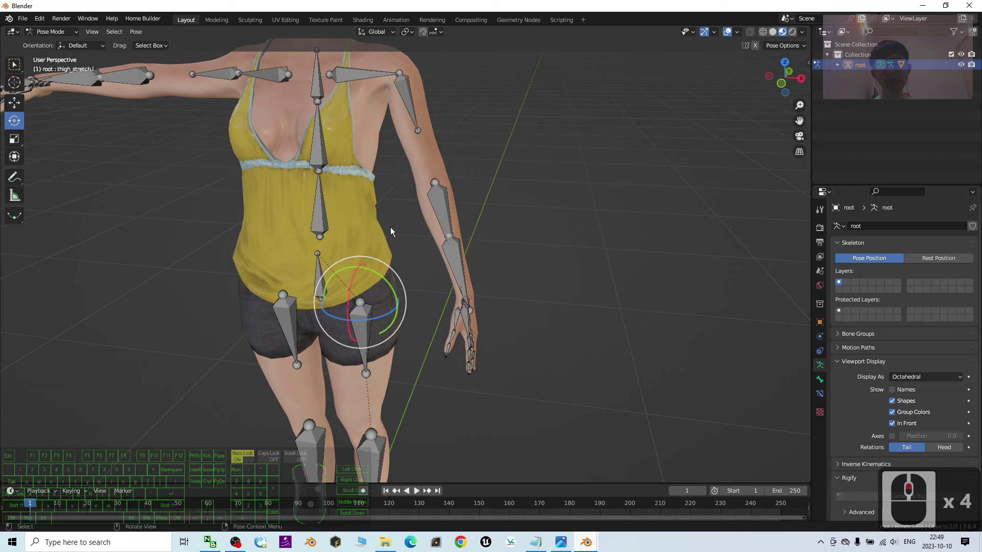
pyautogui.hotkey('ctrl', 'z')
pyautogui.scroll(-6, 448, 189)
pyautogui.hotkey('ctrl', 'z')
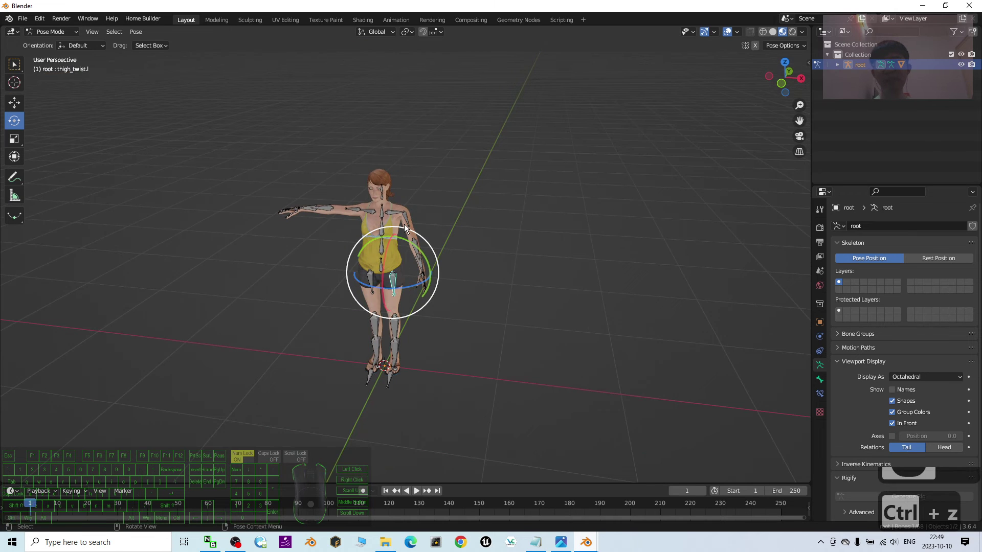
pyautogui.hotkey('ctrl', 'z')
pyautogui.hotkey('ctrl', 'z')
pyautogui.scroll(5, 455, 222)
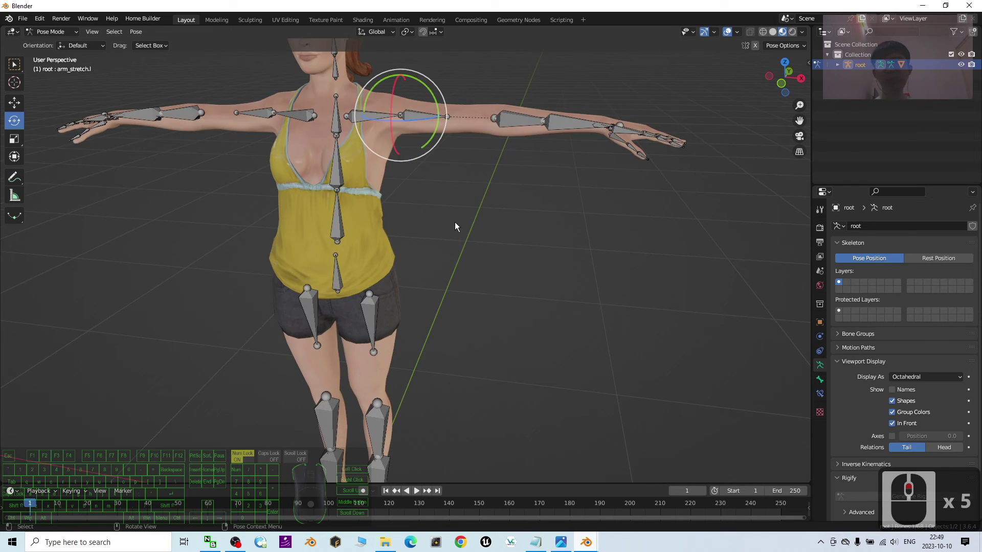
pyautogui.scroll(-3, 456, 223)
pyautogui.moveTo(308, 5); pyautogui.dragTo(662, 65)
pyautogui.click(15, 121)
pyautogui.moveTo(15, 121); pyautogui.dragTo(653, 110)
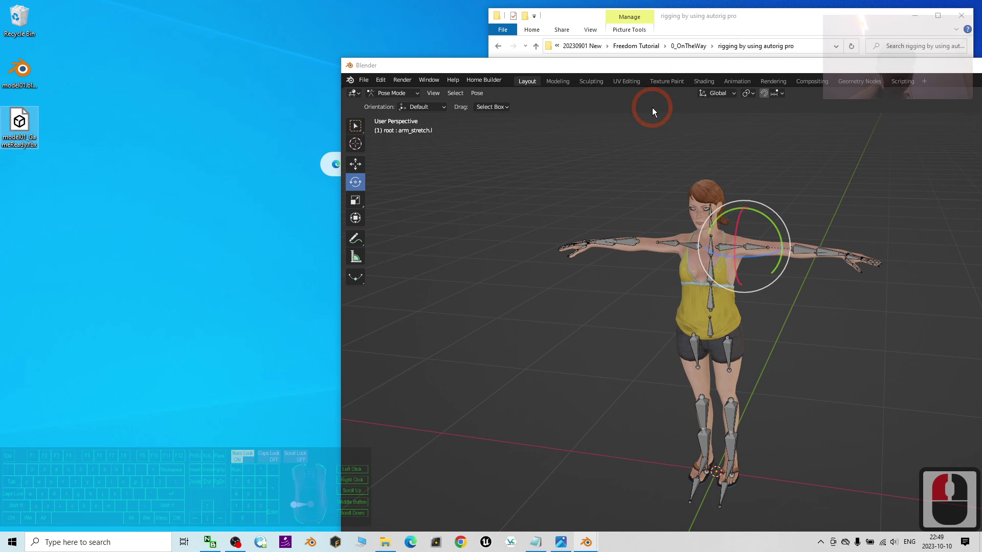
pyautogui.moveTo(688, 66); pyautogui.dragTo(668, 2)
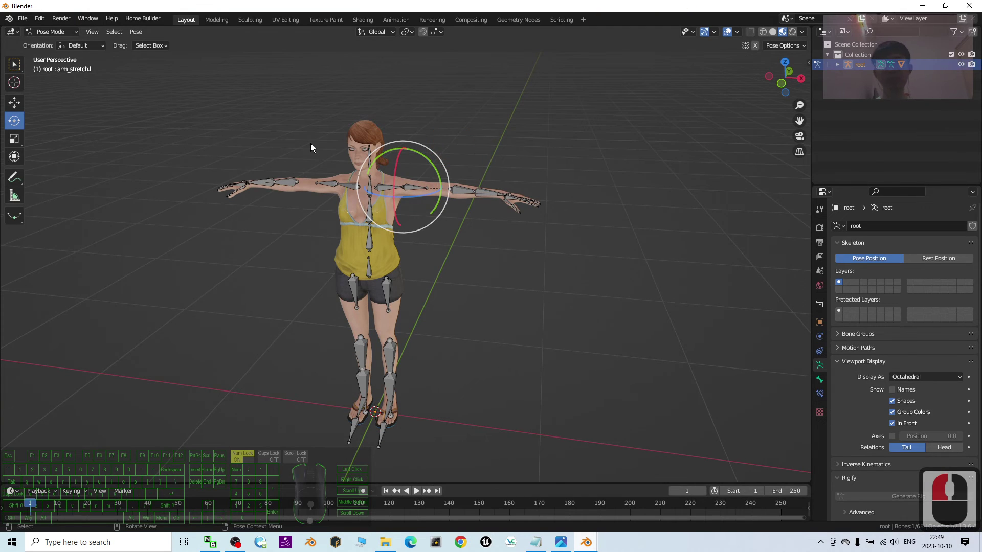
pyautogui.moveTo(218, 5); pyautogui.dragTo(352, 54)
pyautogui.moveTo(31, 120); pyautogui.dragTo(540, 199)
pyautogui.scroll(2, 541, 198)
pyautogui.doubleClick(627, 56)
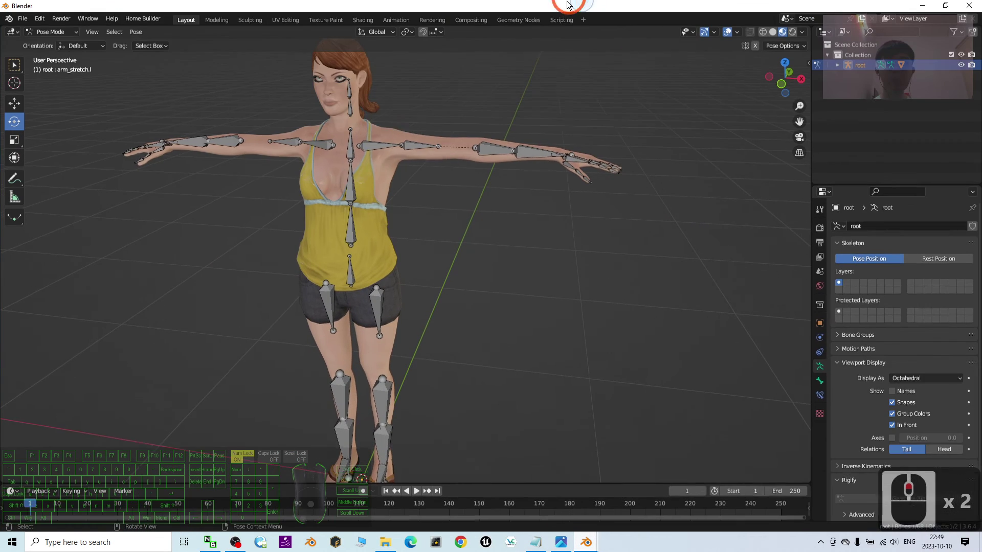
# Try bending the left elbow by rotating the forearm_stretch.l bone, and undo it
pyautogui.scroll(2, 473, 294)
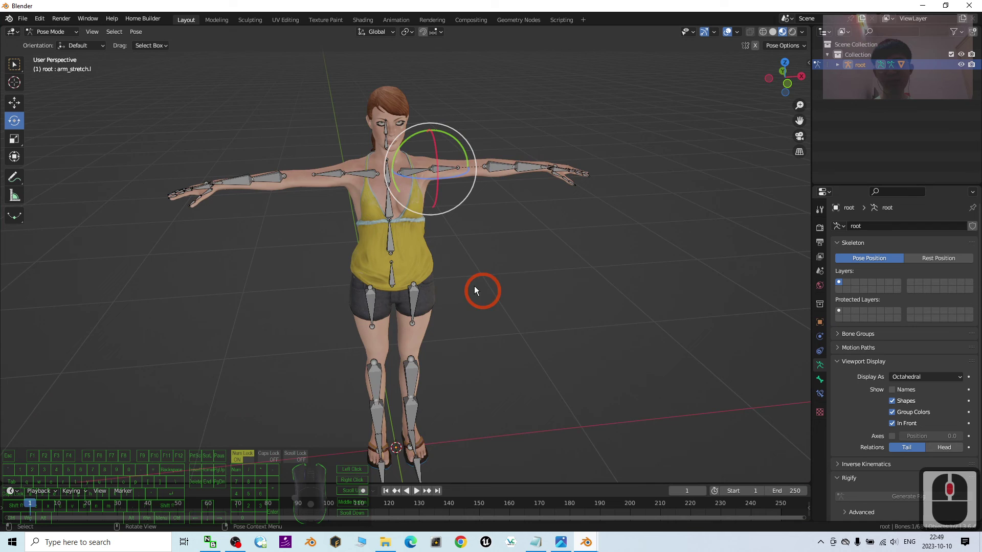
pyautogui.click(580, 139)
pyautogui.moveTo(580, 138); pyautogui.dragTo(500, 193, button='middle')
pyautogui.moveTo(513, 192); pyautogui.dragTo(466, 202)
pyautogui.hotkey('ctrl', 'z')
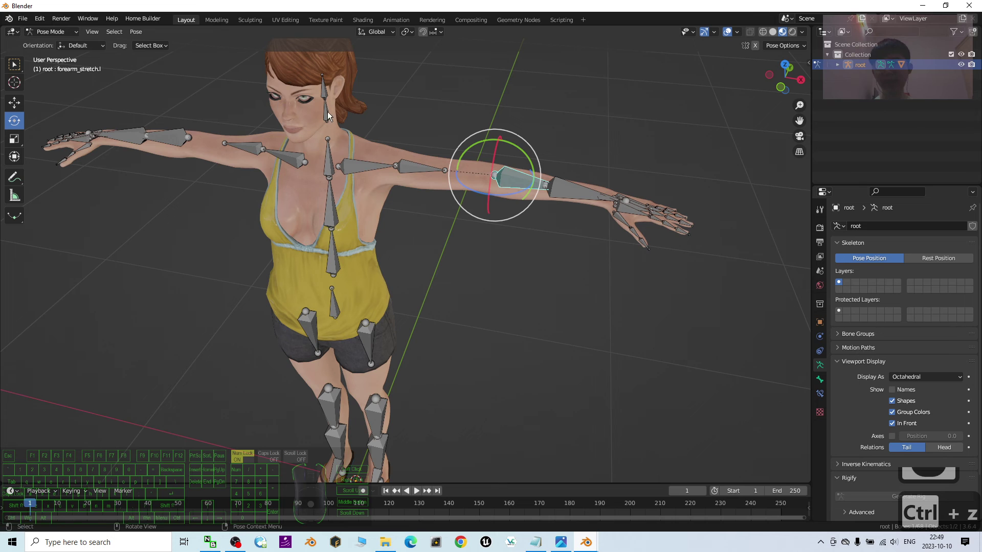
# Try turning the avatar's head by rotating the head.x bone, and undo it
pyautogui.click(323, 94)
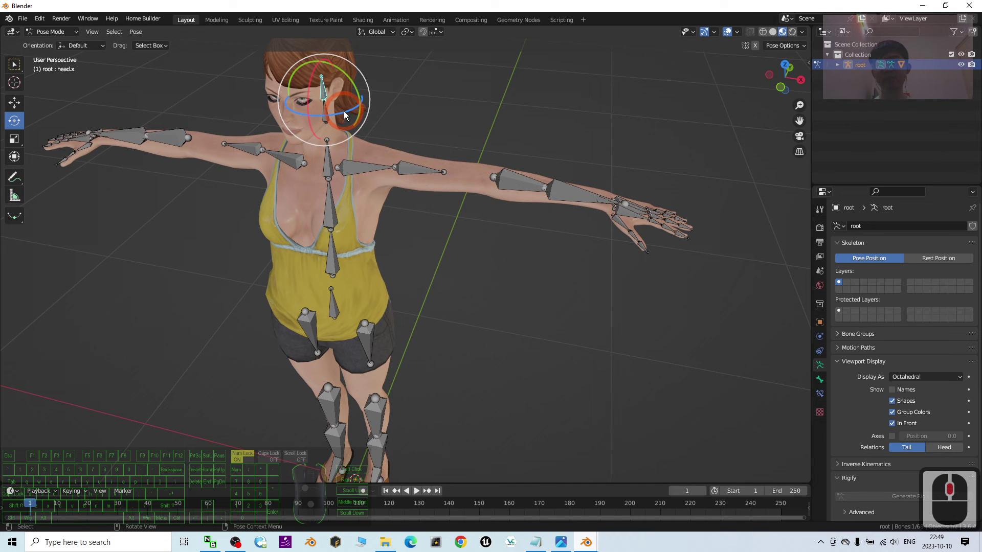
pyautogui.moveTo(359, 107); pyautogui.dragTo(447, 95)
pyautogui.moveTo(457, 326); pyautogui.dragTo(489, 315, button='middle')
pyautogui.hotkey('ctrl', 'z')
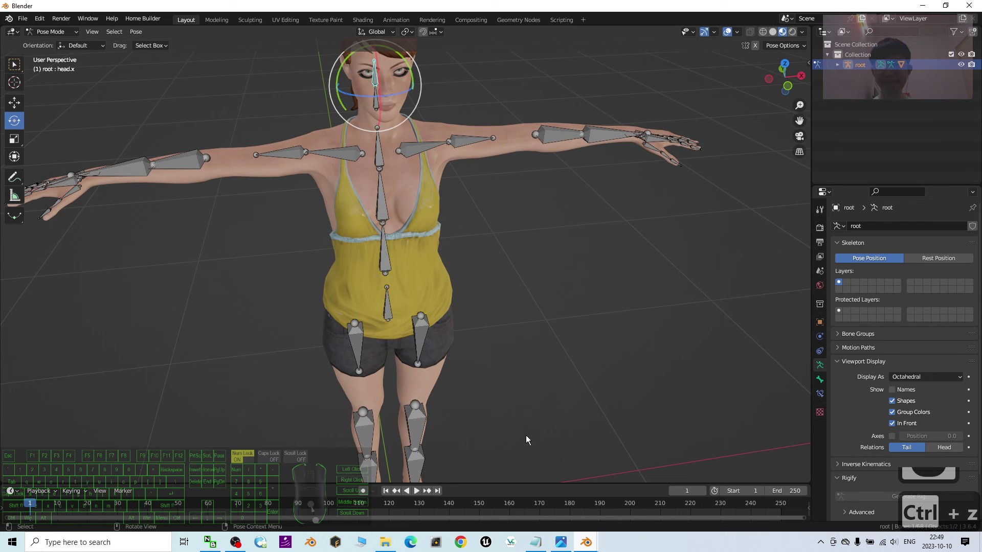
pyautogui.scroll(-5, 585, 345)
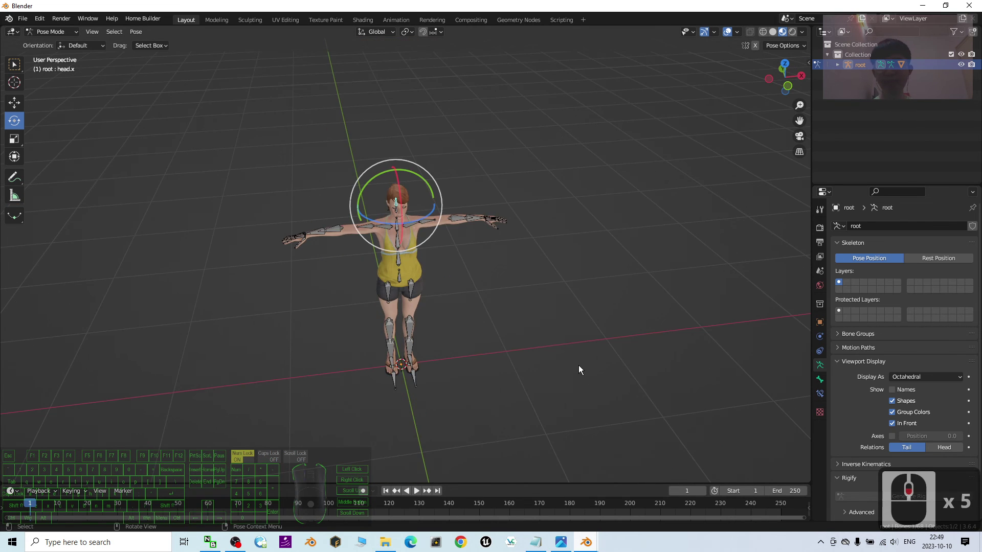
# Uncover the desktop to check the exported model01 game file, and maximise the Blender window again
pyautogui.moveTo(428, 6); pyautogui.dragTo(546, 48)
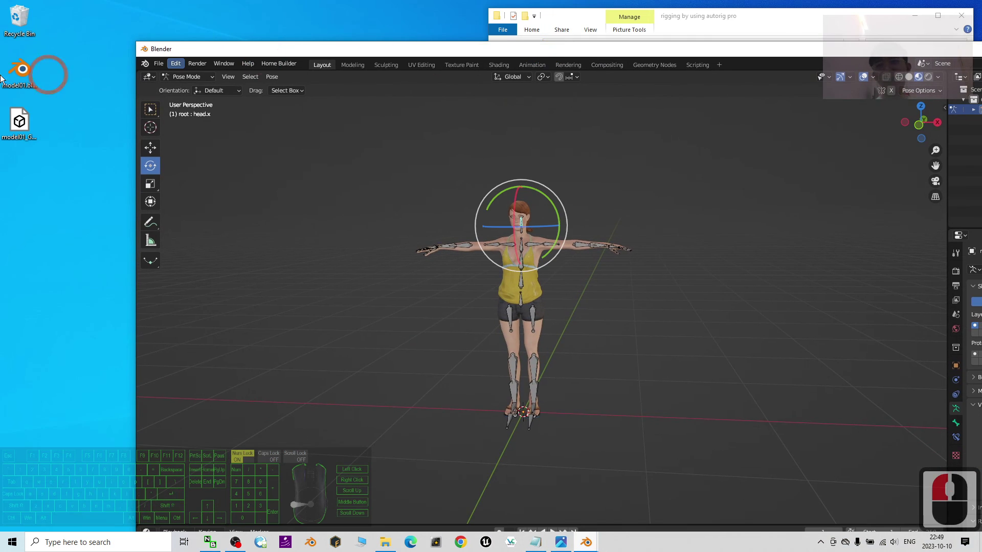
pyautogui.click(19, 125)
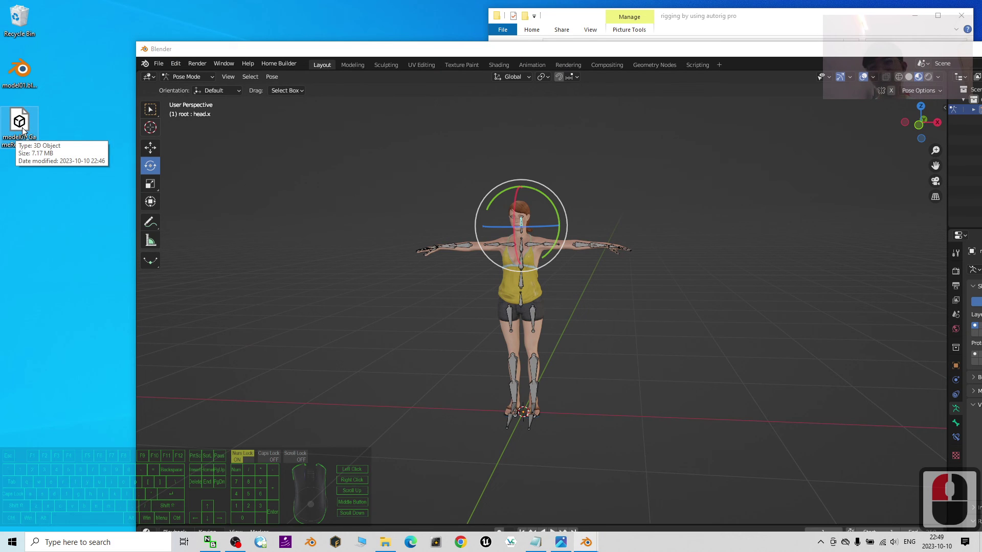
pyautogui.doubleClick(574, 48)
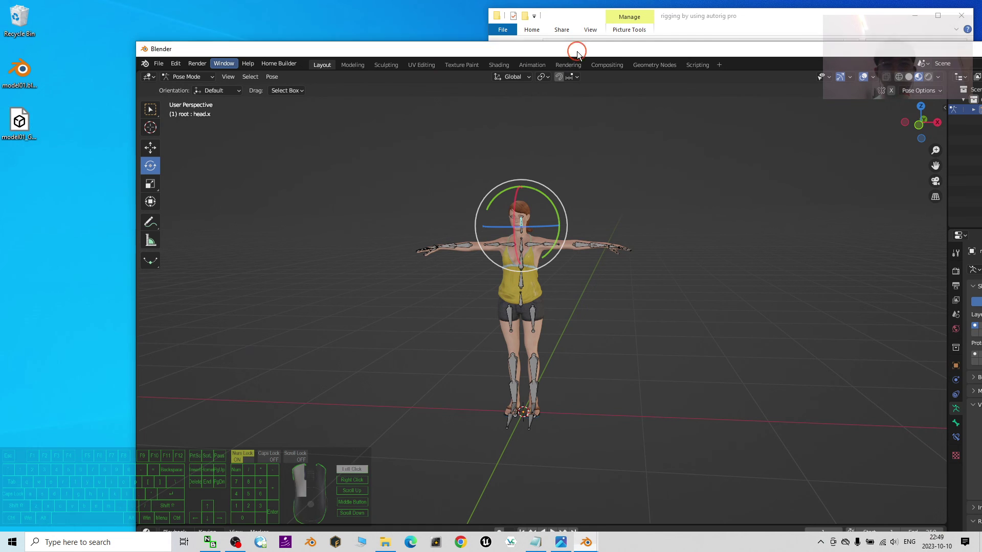
# Switch to Photos to view the cover (2010).jpg image, and return to the Blender window containing the imported avatar
pyautogui.click(561, 541)
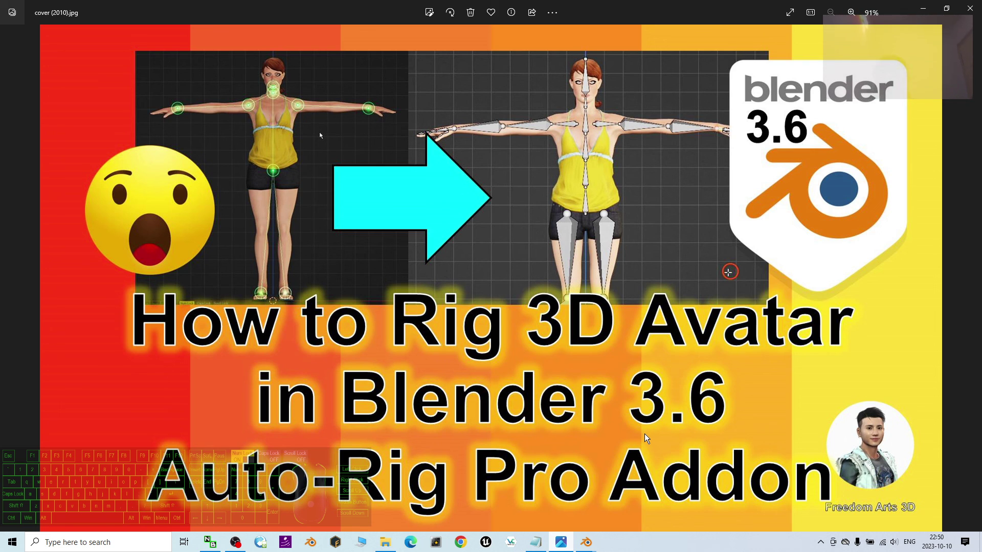
pyautogui.moveTo(586, 541)
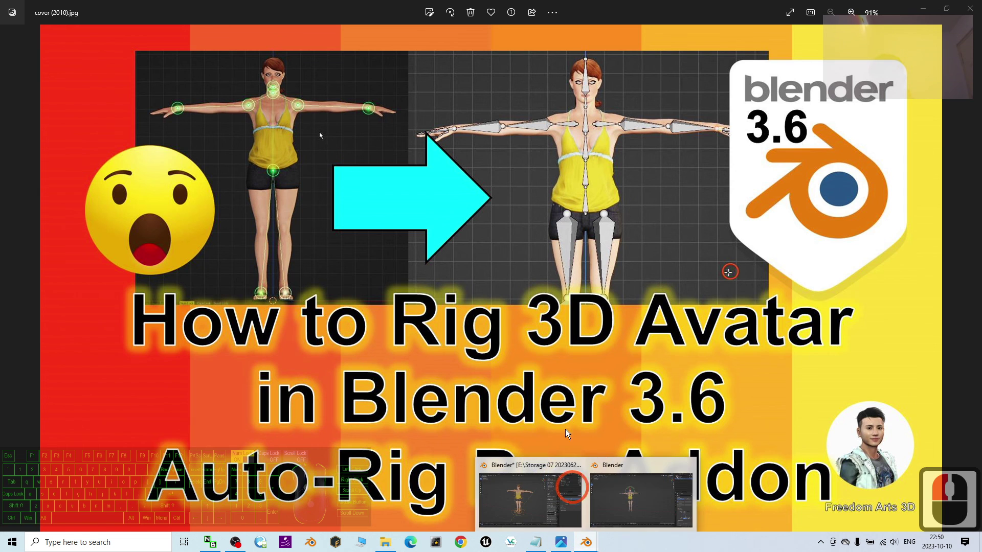
pyautogui.click(646, 516)
pyautogui.scroll(6, 450, 241)
pyautogui.scroll(-3, 461, 244)
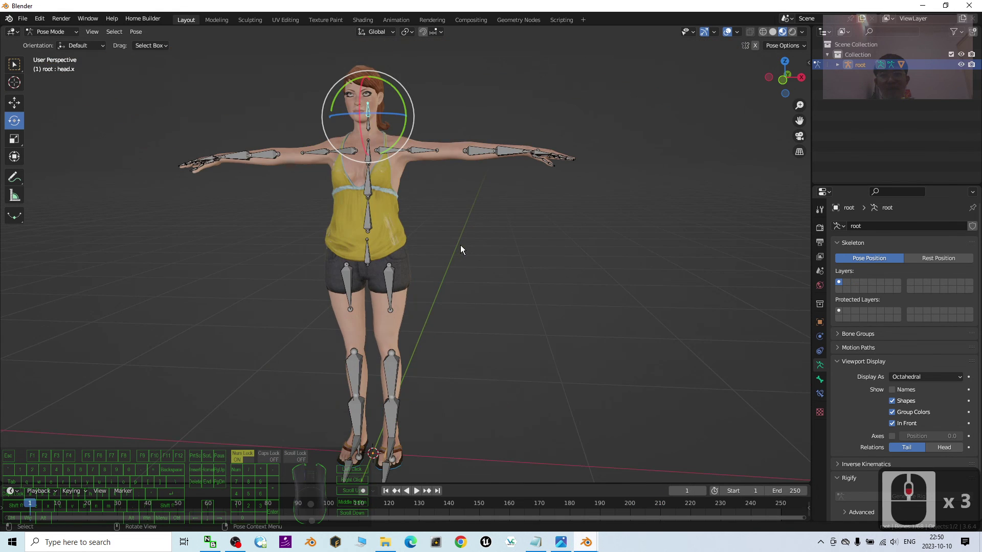
pyautogui.moveTo(542, 318); pyautogui.dragTo(562, 297, button='middle')
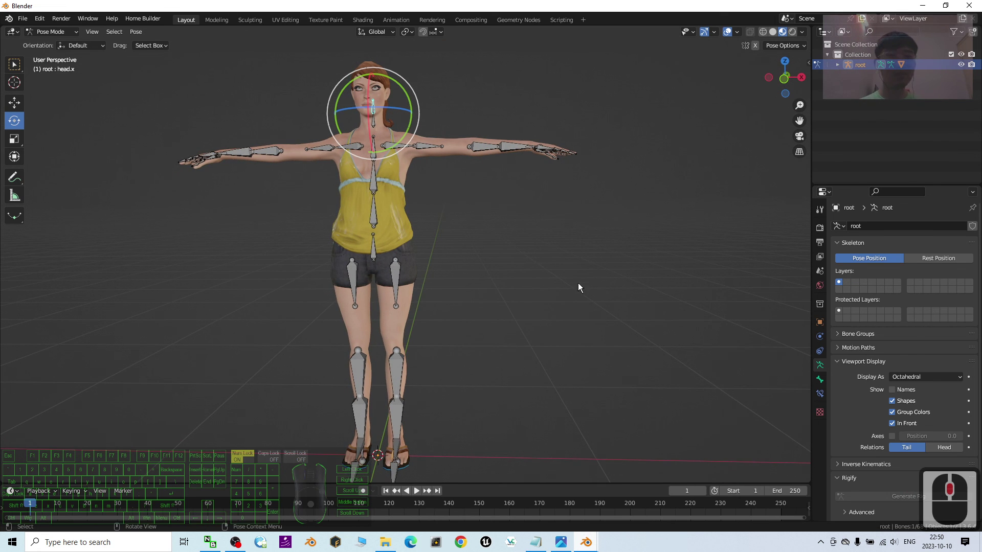
pyautogui.moveTo(648, 295); pyautogui.dragTo(639, 296, button='middle')
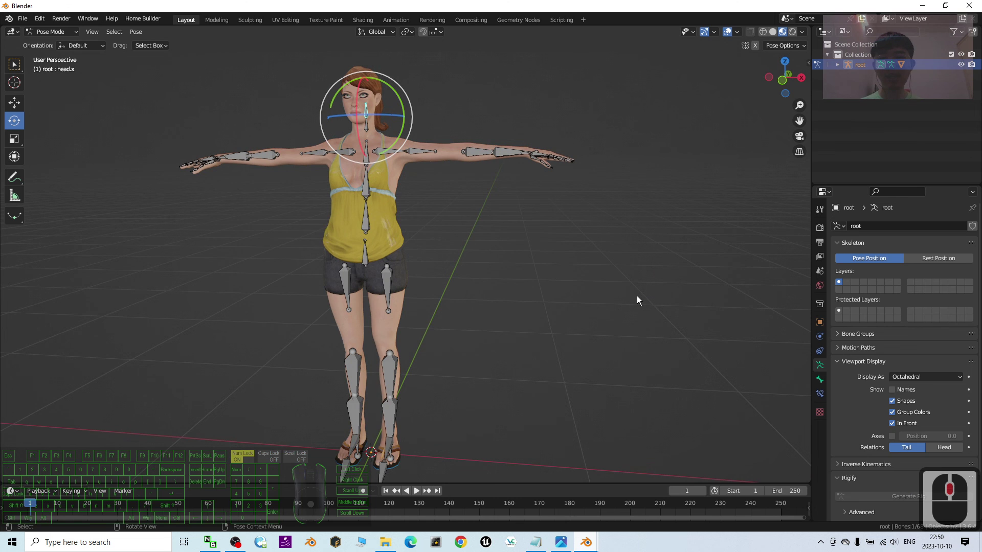
pyautogui.moveTo(342, 311); pyautogui.dragTo(358, 327, button='middle')
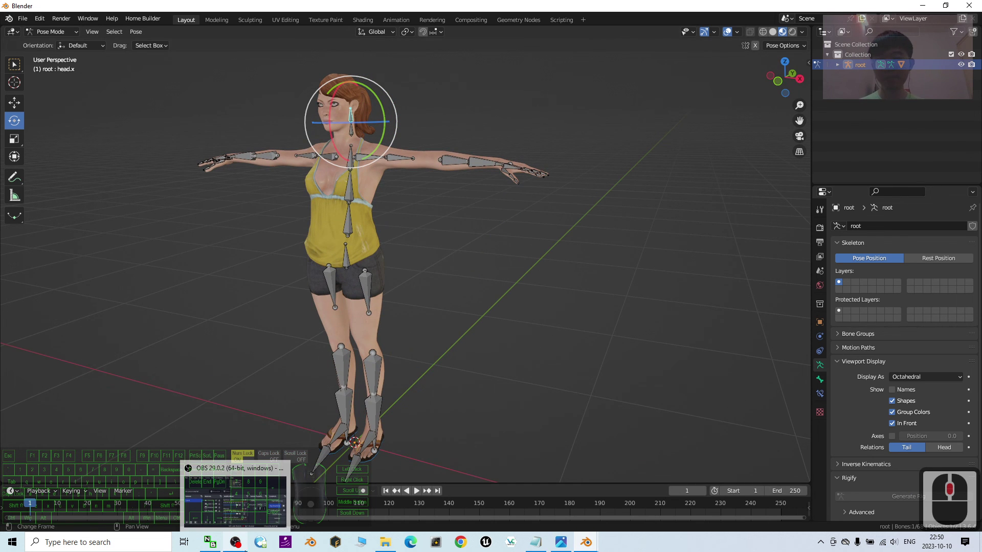